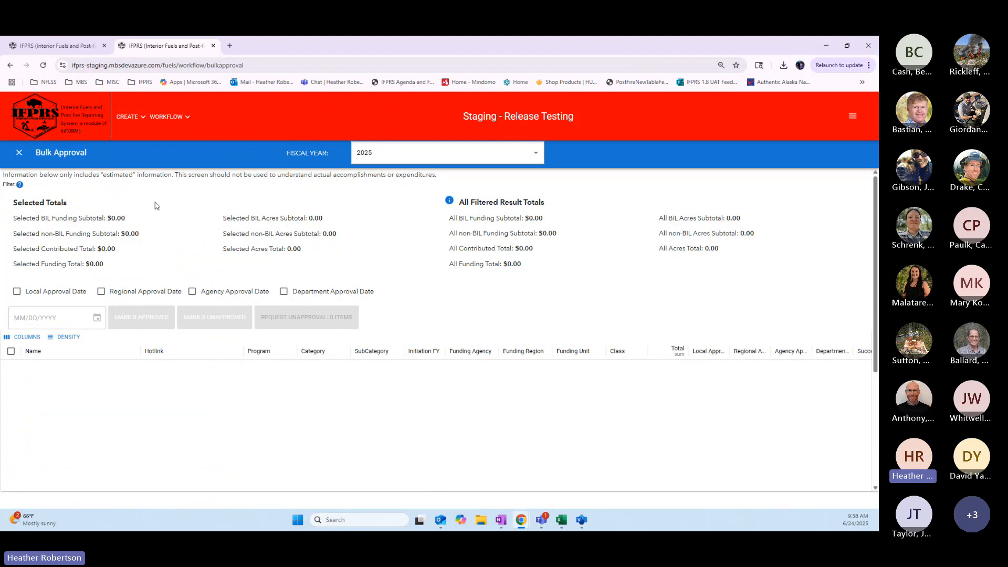
Leave Bulk Approval and expand the Funding Organizations filter for the actions.
{"action": "left_click", "coordinate": [18, 153]}
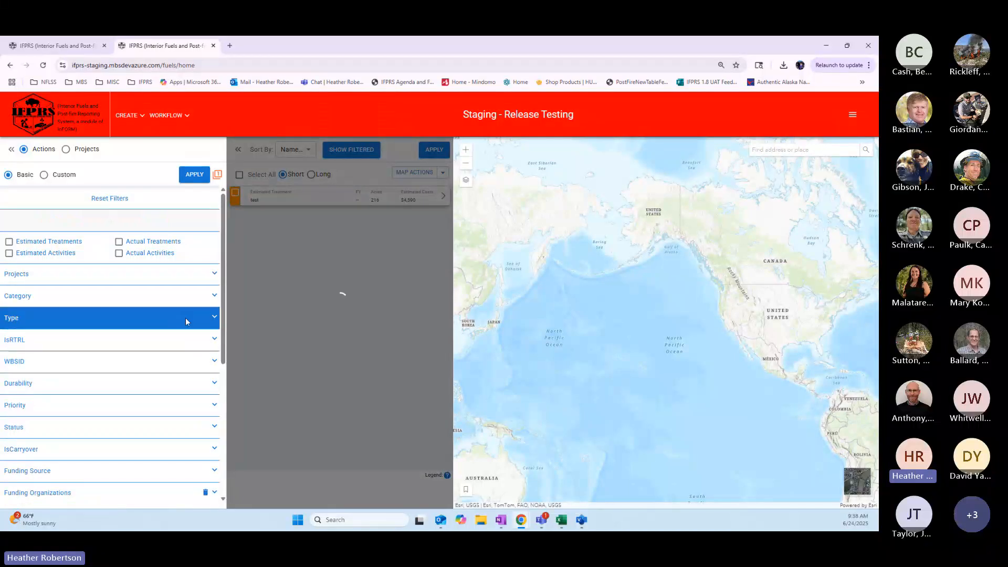
{"action": "scroll", "coordinate": [185, 317], "scroll_direction": "down", "scroll_amount": 3}
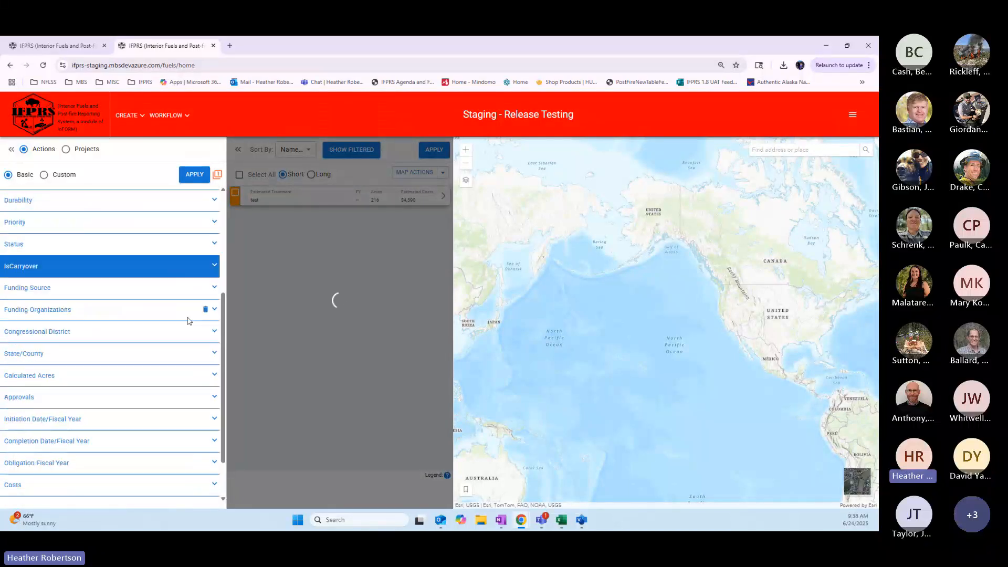
{"action": "left_click", "coordinate": [141, 314]}
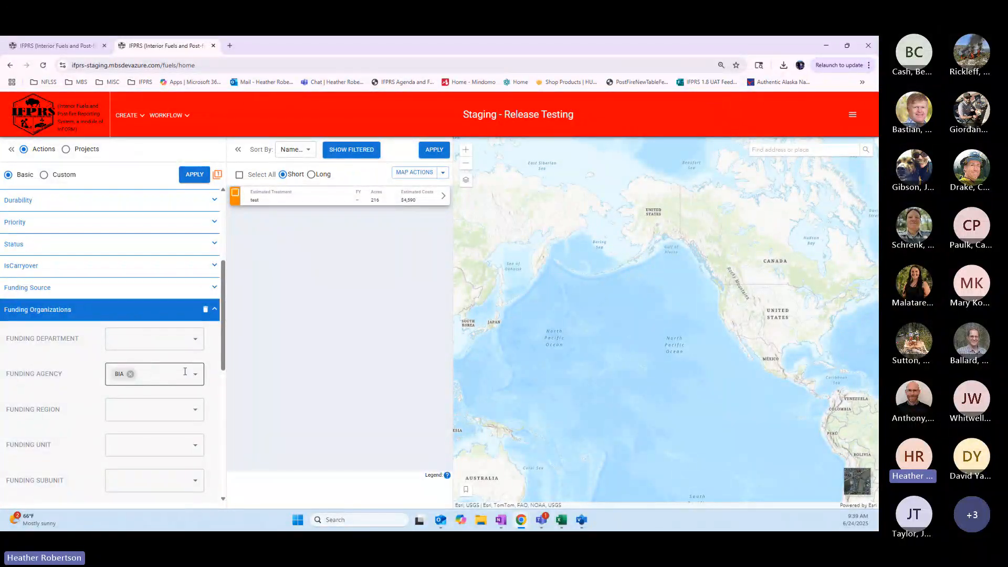
Reopen the Bulk Approval workflow on the staging site with the BIA funding agency filter active.
{"action": "left_click", "coordinate": [178, 115]}
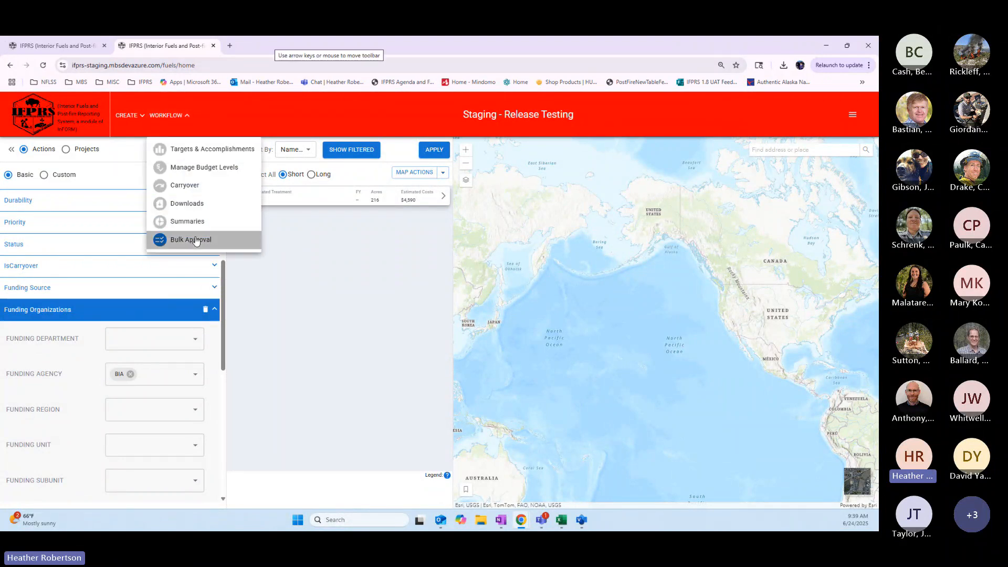
{"action": "left_click", "coordinate": [196, 240]}
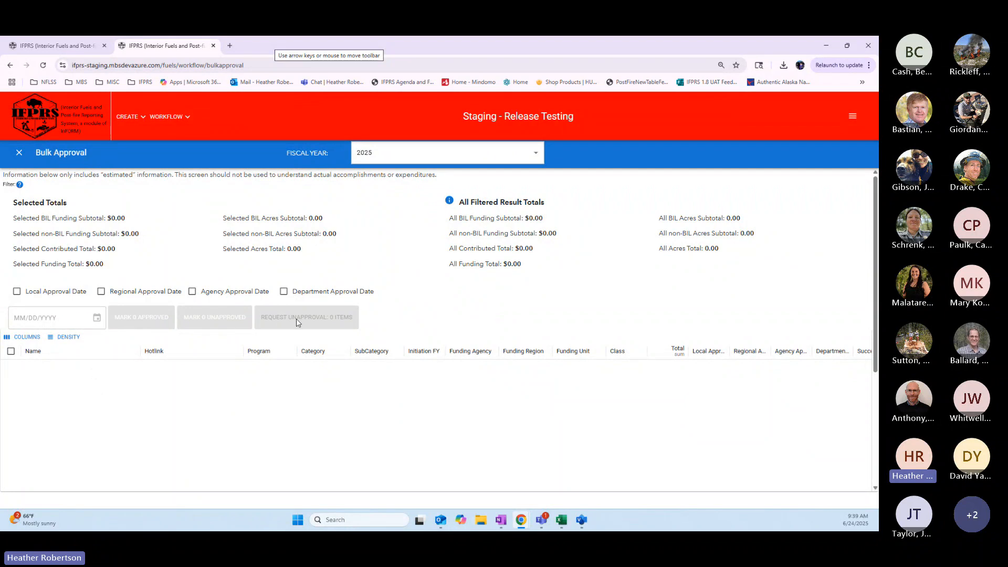
{"action": "mouse_move", "coordinate": [297, 321]}
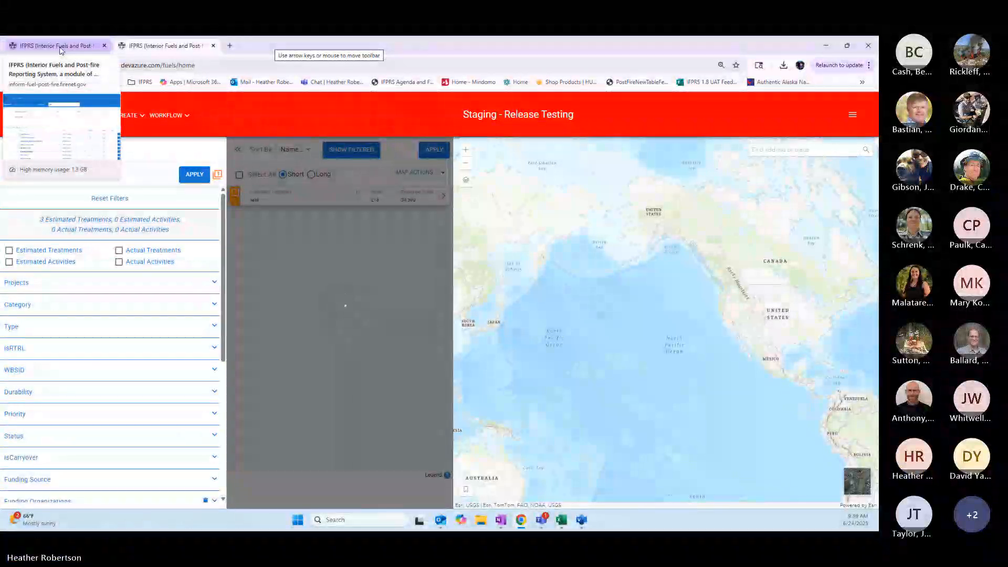
Switch to the inform-fuel-post-fire.firenet.gov site, leave Carryover Management and open Bulk Approval to review its action list.
{"action": "left_click", "coordinate": [60, 48]}
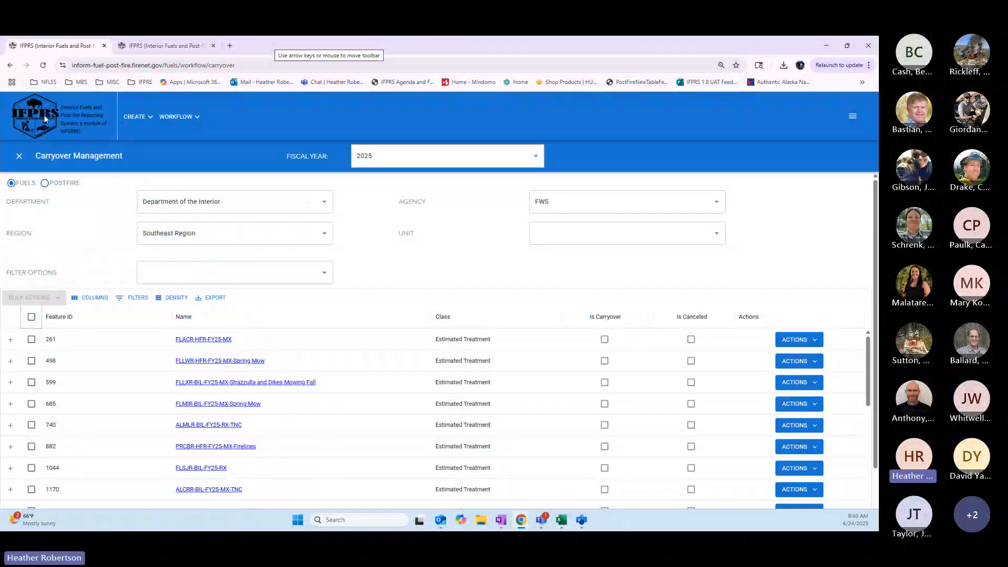
{"action": "left_click", "coordinate": [19, 156]}
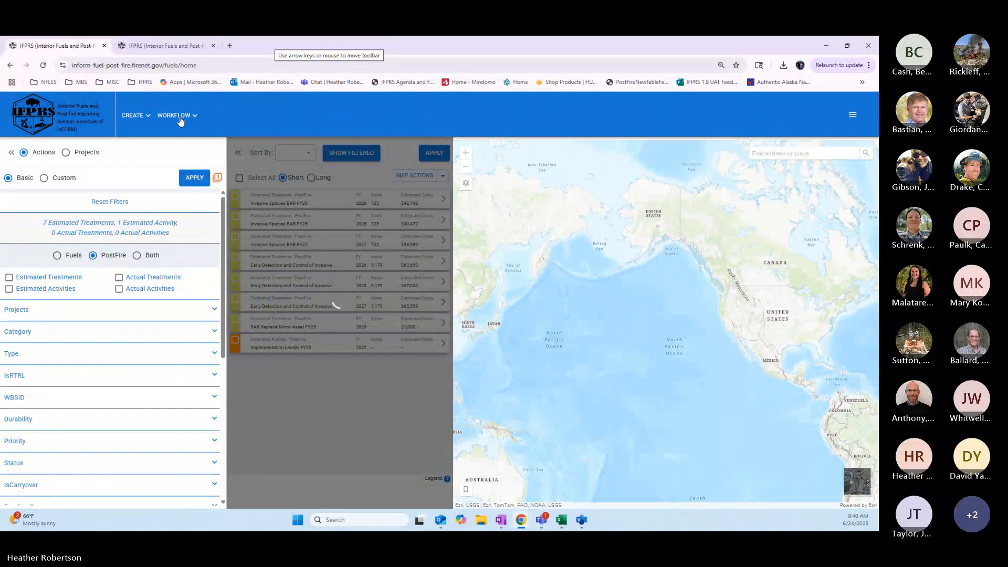
{"action": "left_click", "coordinate": [179, 115]}
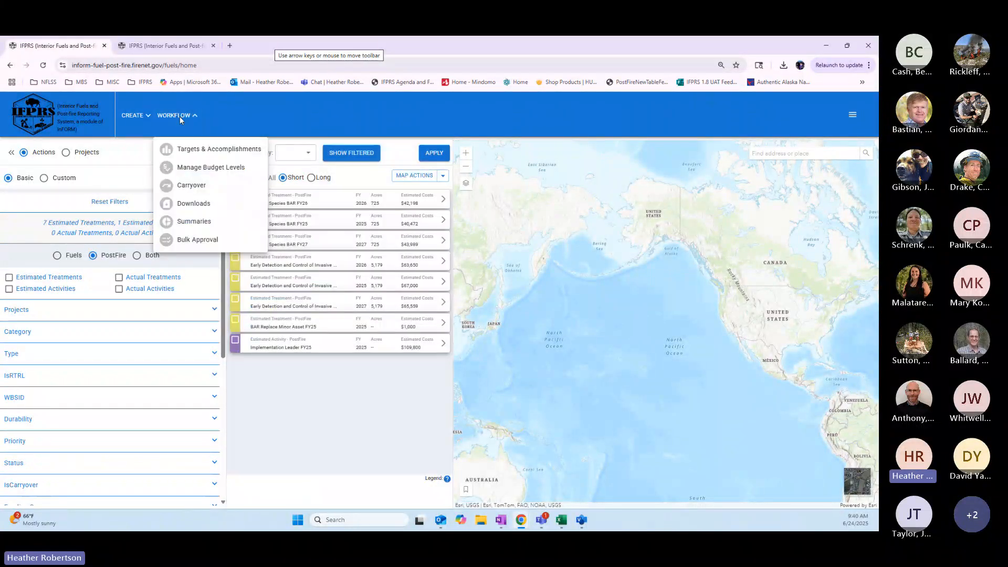
{"action": "left_click", "coordinate": [206, 242]}
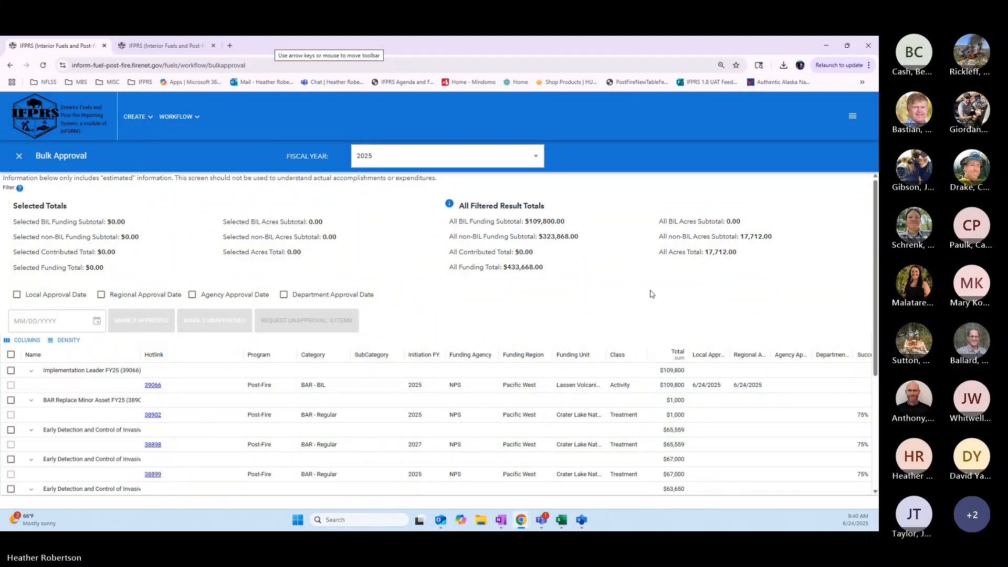
{"action": "scroll", "coordinate": [651, 294], "scroll_direction": "down", "scroll_amount": 2}
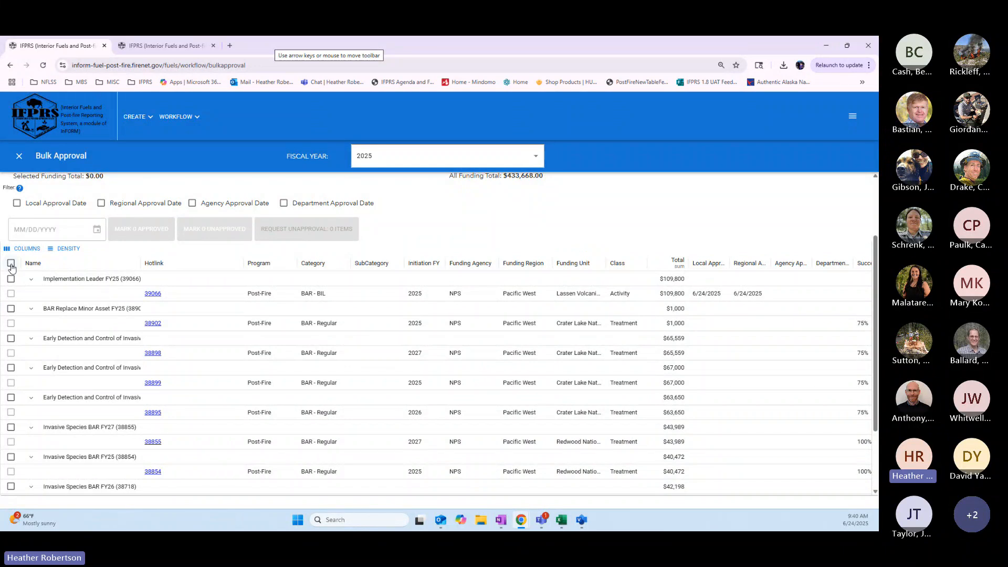
{"action": "scroll", "coordinate": [456, 233], "scroll_direction": "up", "scroll_amount": 2}
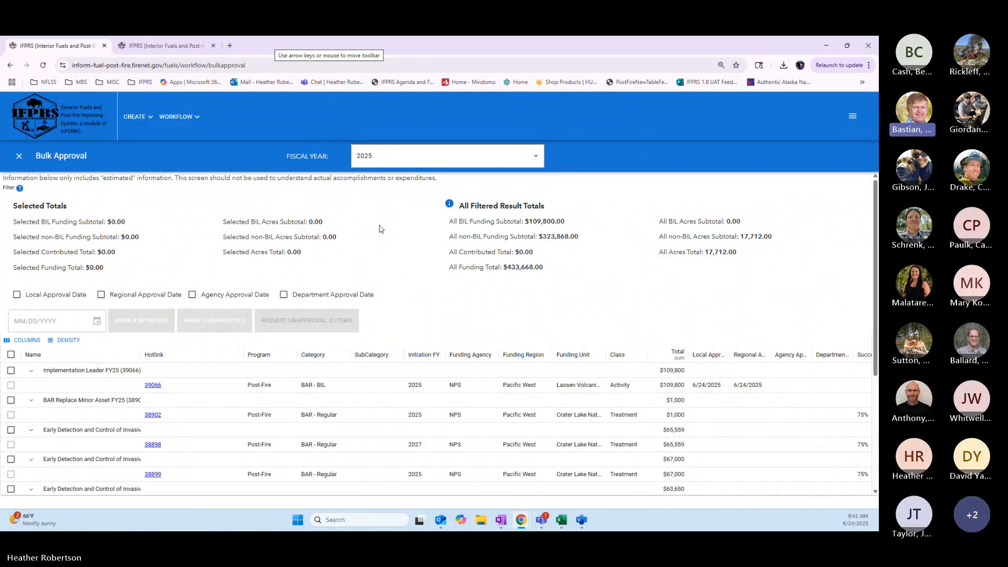
Leave Bulk Approval and examine the Funding Organizations filter on the home page.
{"action": "left_click", "coordinate": [19, 157]}
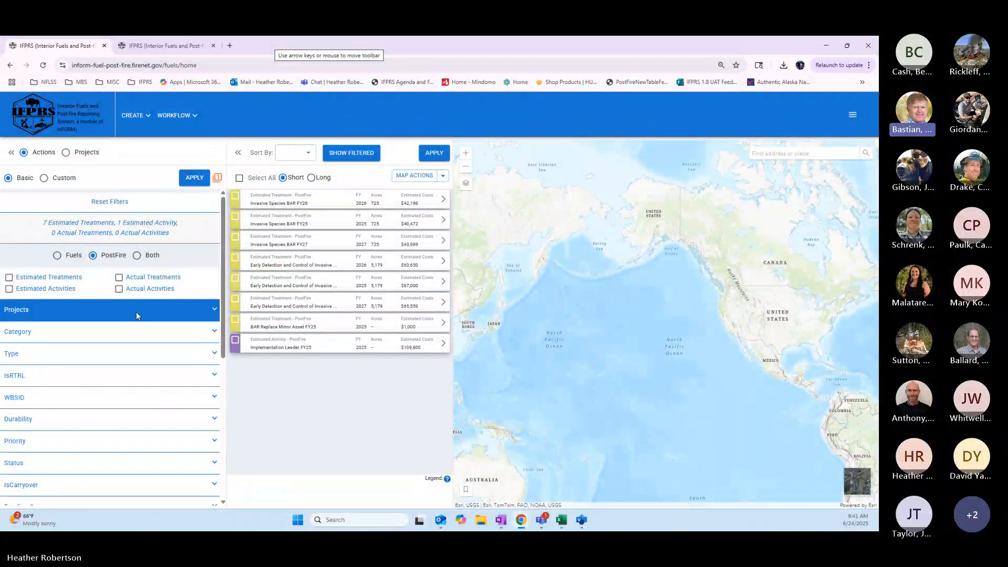
{"action": "scroll", "coordinate": [137, 315], "scroll_direction": "down", "scroll_amount": 4}
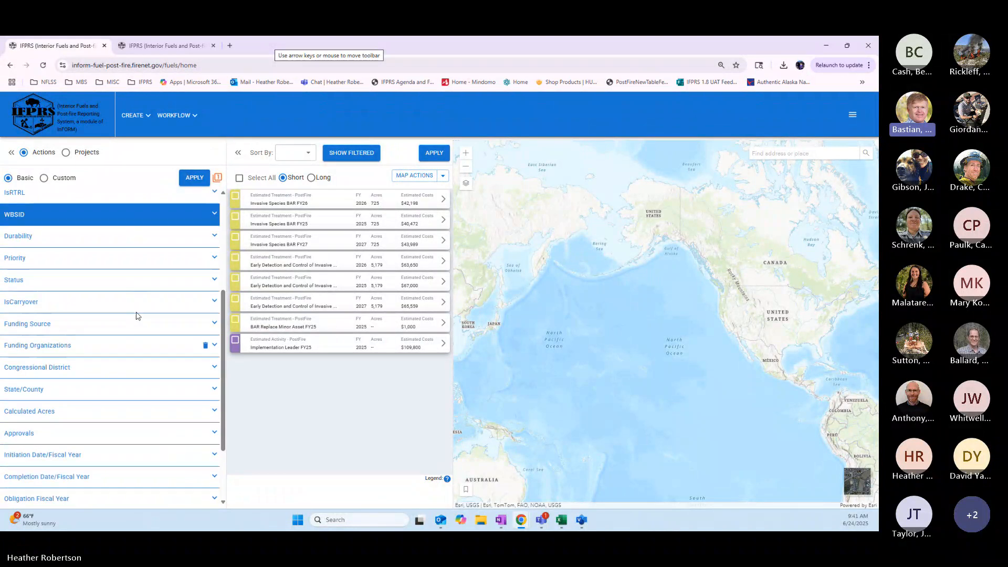
{"action": "left_click", "coordinate": [153, 348]}
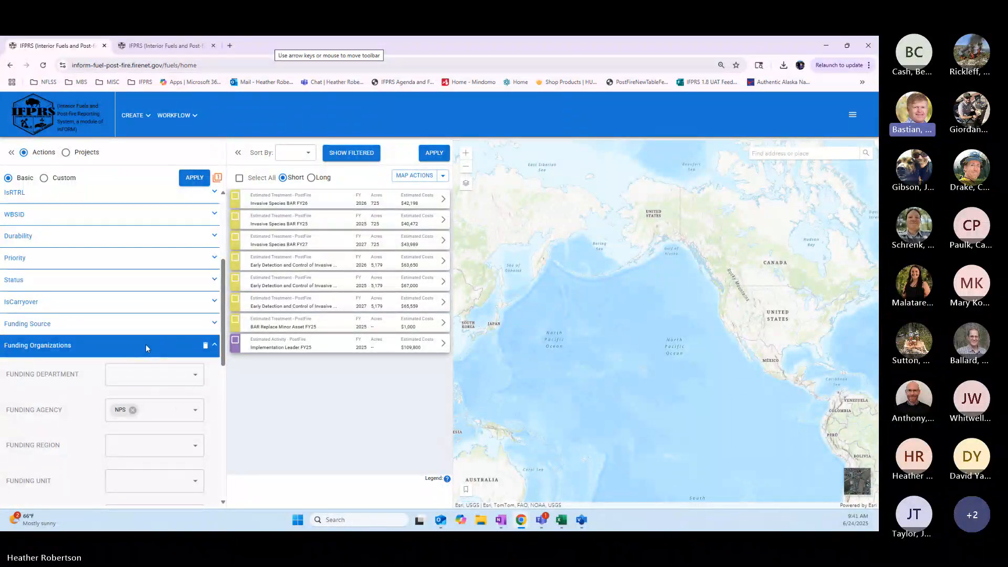
{"action": "scroll", "coordinate": [146, 344], "scroll_direction": "up", "scroll_amount": 4}
{"action": "left_click", "coordinate": [146, 346]}
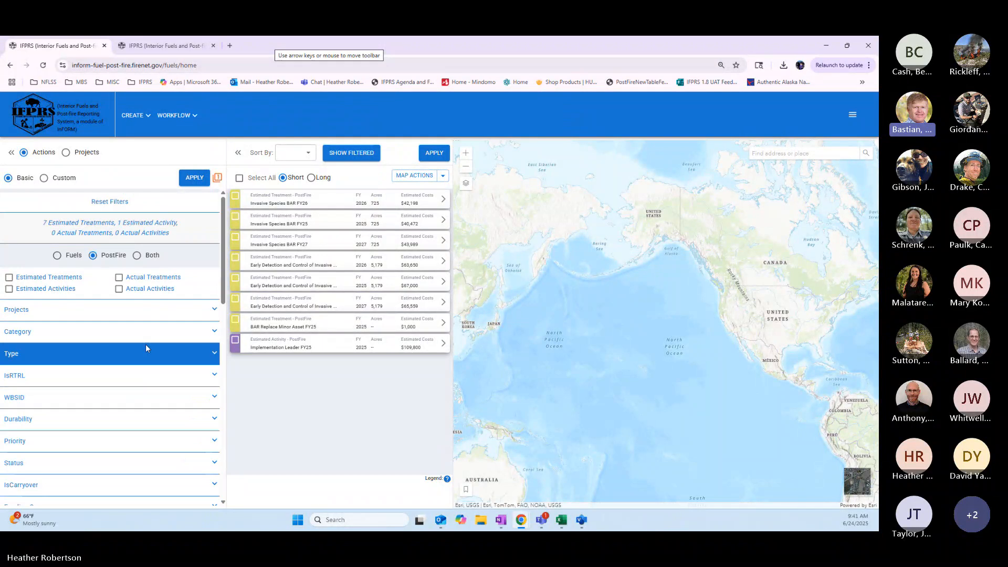
Filter the actions by approvals with Agency Approved set to Yes and Department Approved set to No, and apply the filters.
{"action": "scroll", "coordinate": [146, 346], "scroll_direction": "down", "scroll_amount": 10}
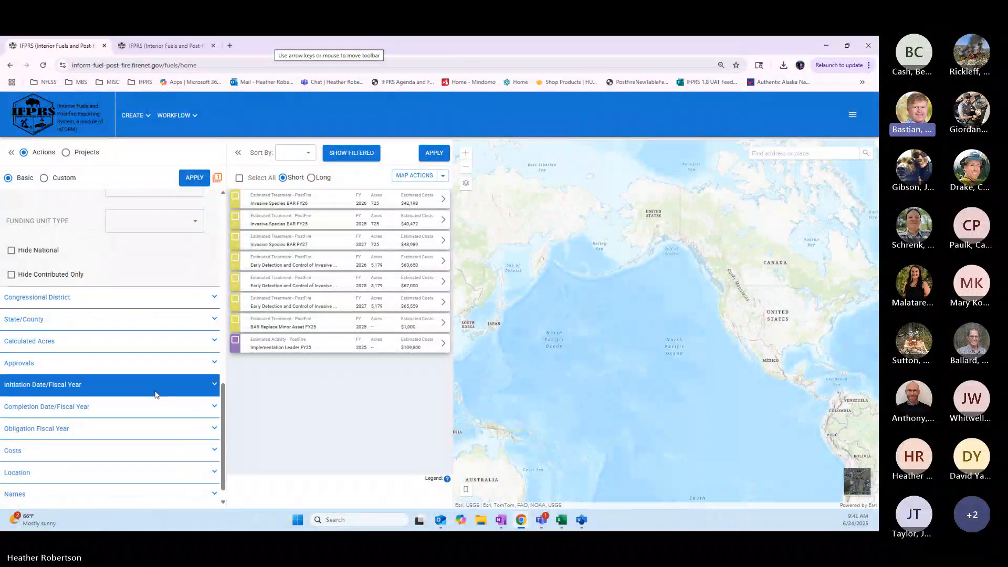
{"action": "scroll", "coordinate": [155, 392], "scroll_direction": "up", "scroll_amount": 3}
{"action": "scroll", "coordinate": [155, 393], "scroll_direction": "down", "scroll_amount": 1}
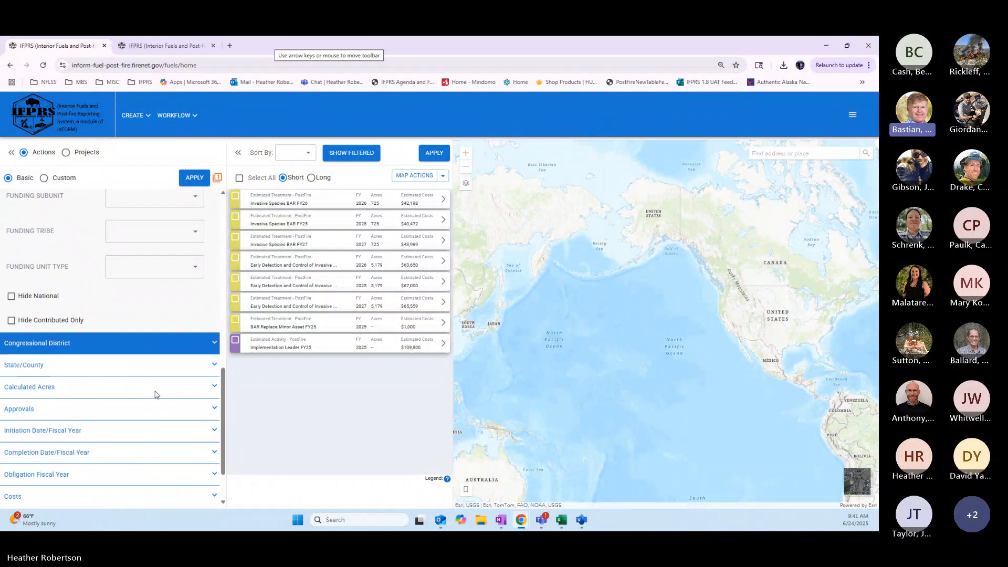
{"action": "left_click", "coordinate": [152, 409]}
{"action": "scroll", "coordinate": [163, 381], "scroll_direction": "down", "scroll_amount": 3}
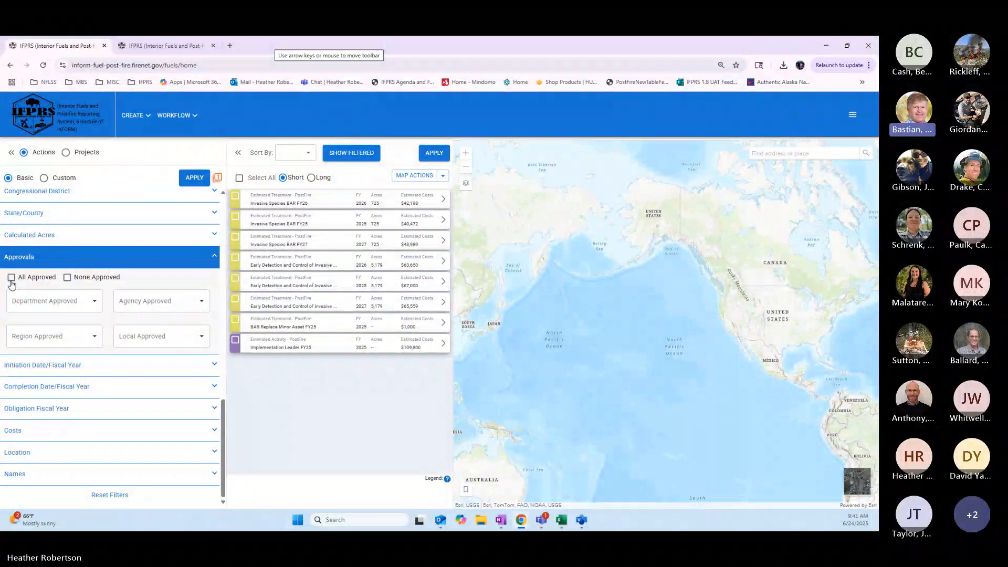
{"action": "left_click", "coordinate": [183, 302]}
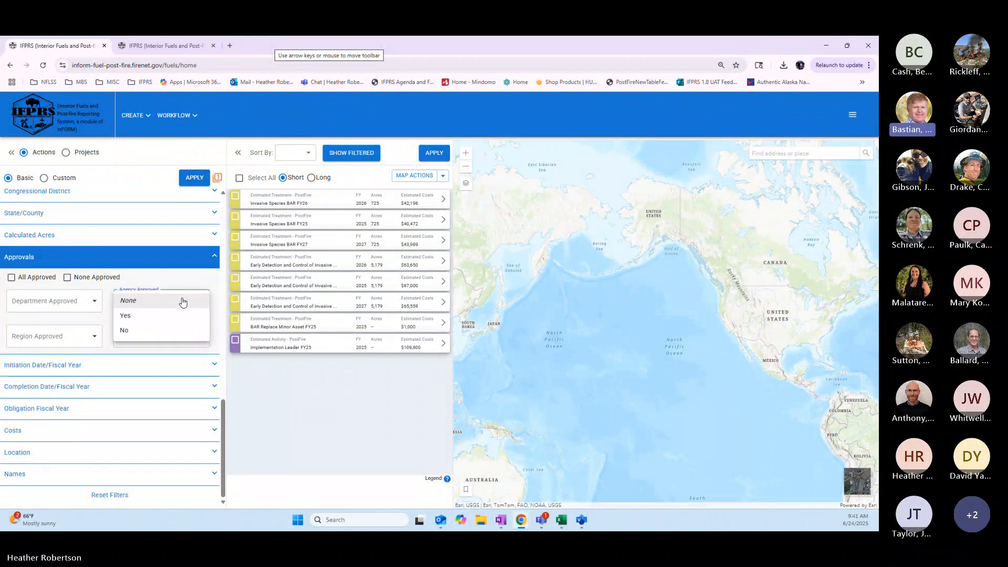
{"action": "left_click", "coordinate": [131, 319]}
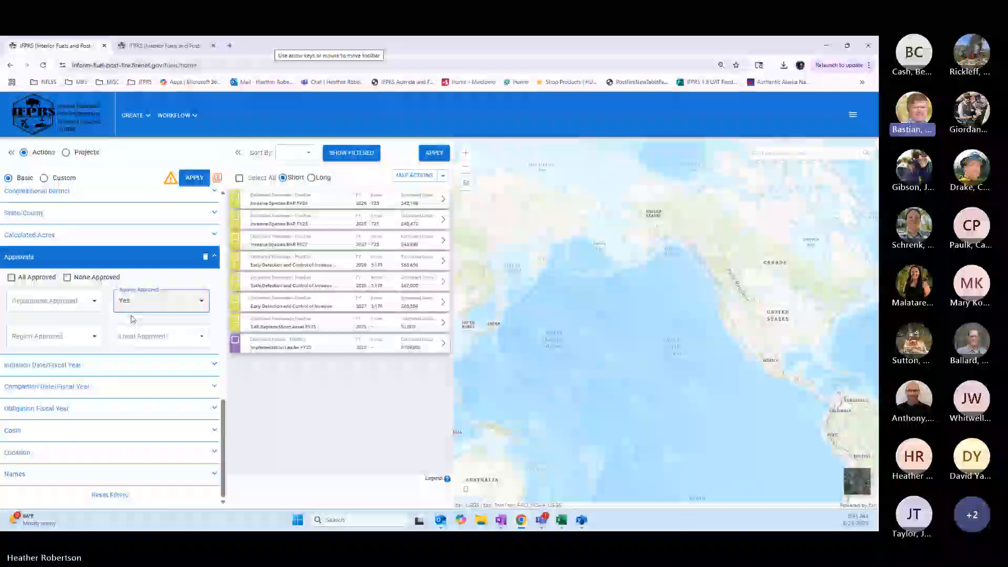
{"action": "left_click", "coordinate": [95, 306]}
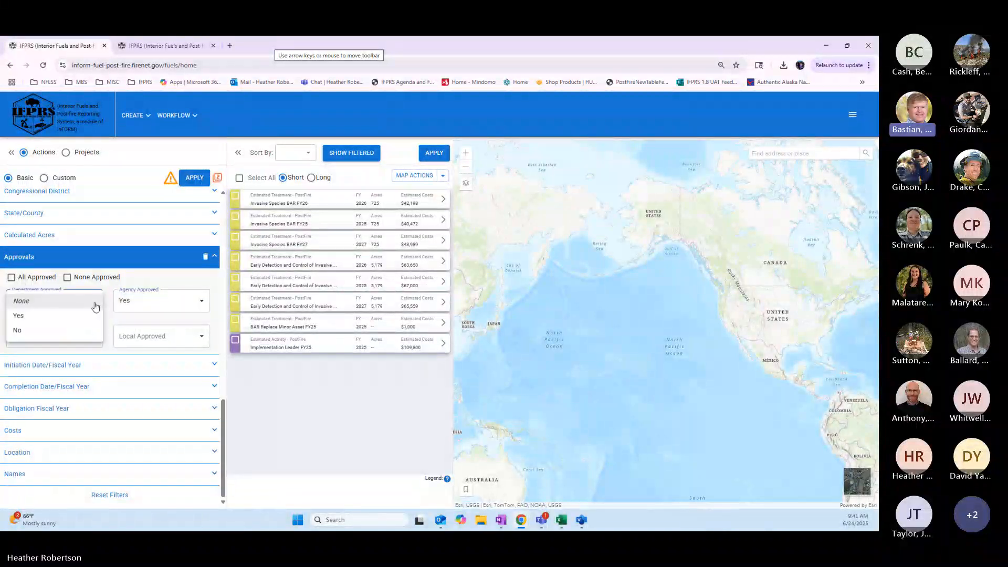
{"action": "left_click", "coordinate": [29, 330]}
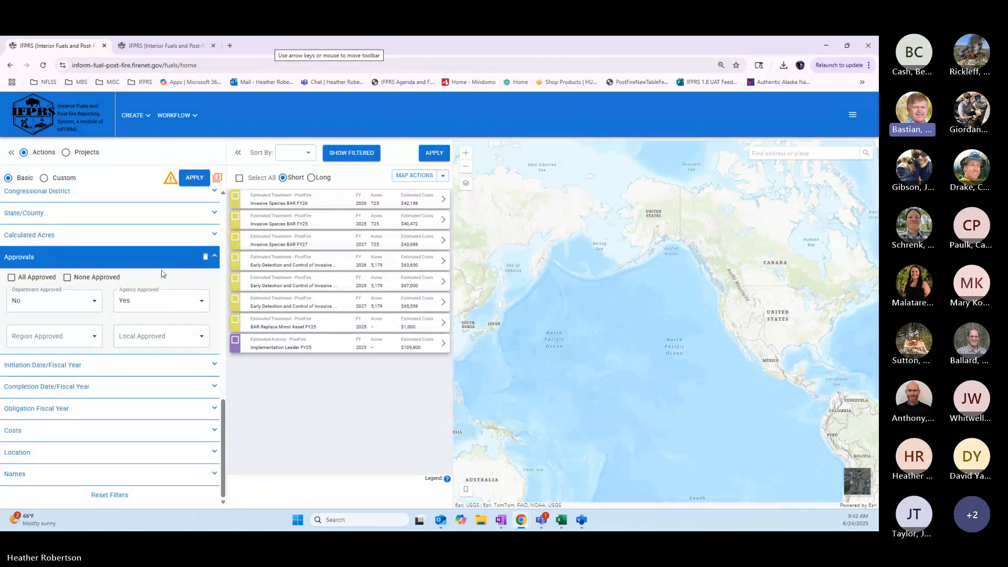
{"action": "left_click", "coordinate": [194, 178]}
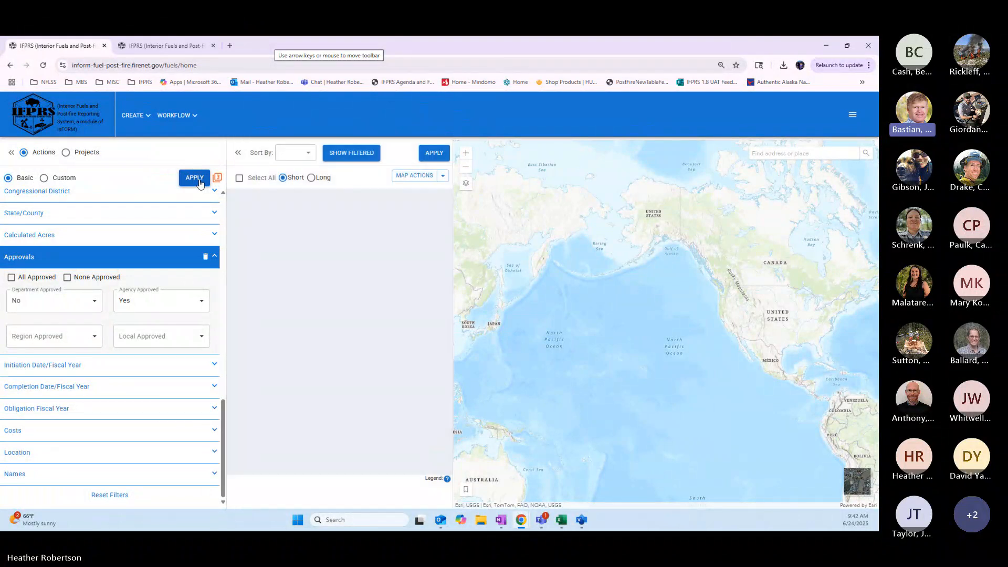
Check the filtered PostFire actions in Bulk Approval and return to the home page.
{"action": "left_click", "coordinate": [175, 115]}
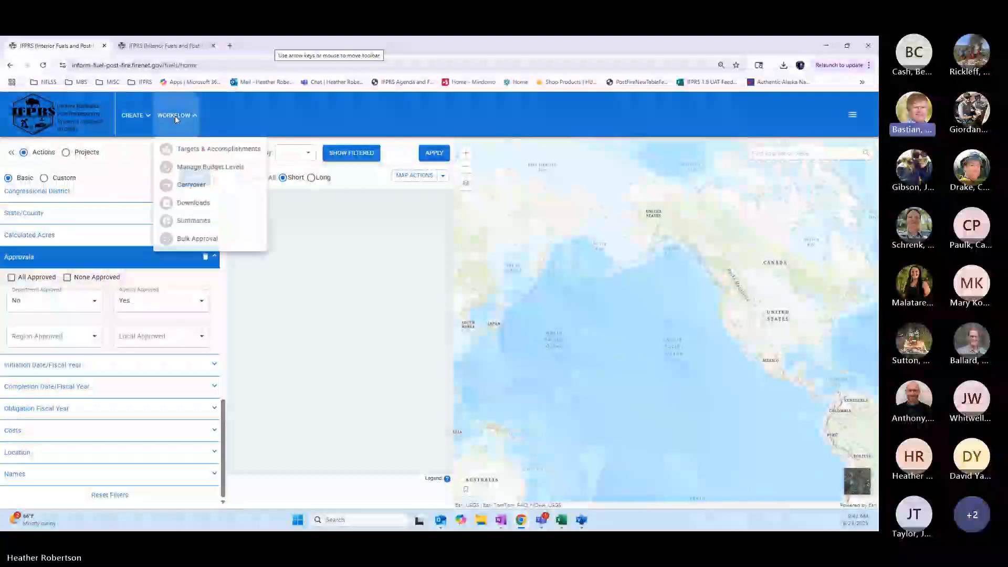
{"action": "left_click", "coordinate": [203, 240]}
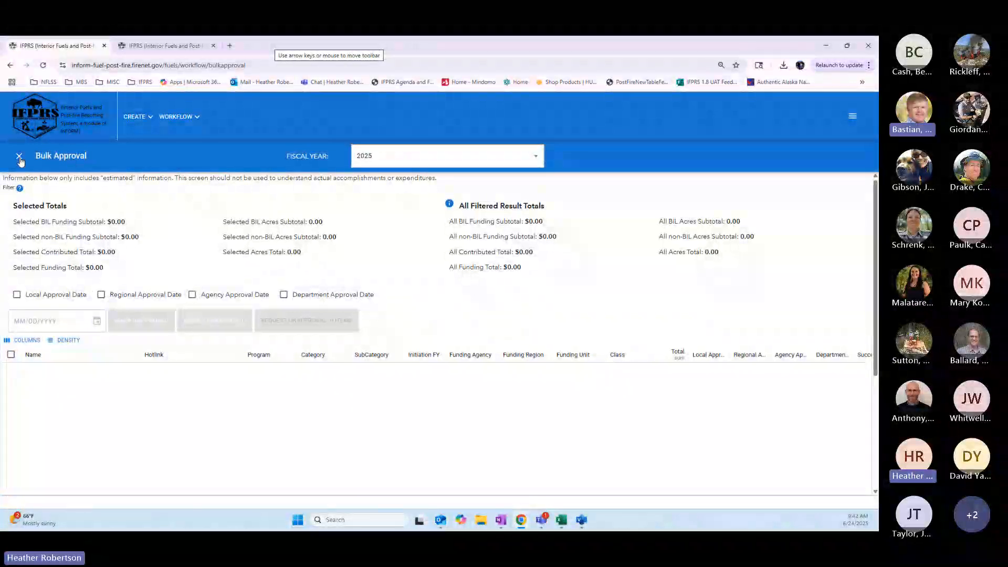
{"action": "left_click", "coordinate": [19, 157]}
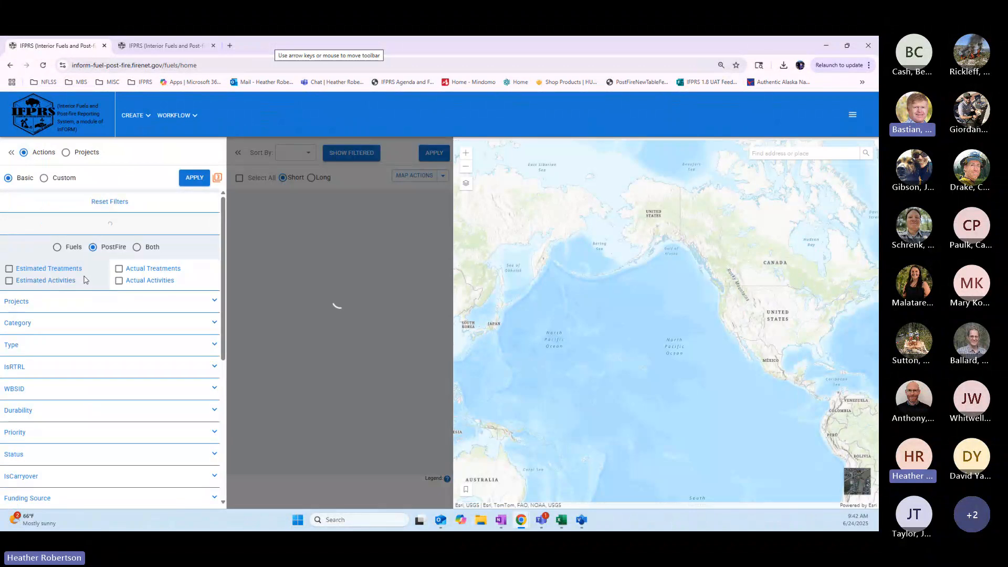
Switch the program filter from PostFire to Fuels and open Bulk Approval to review the filtered actions.
{"action": "left_click", "coordinate": [57, 254]}
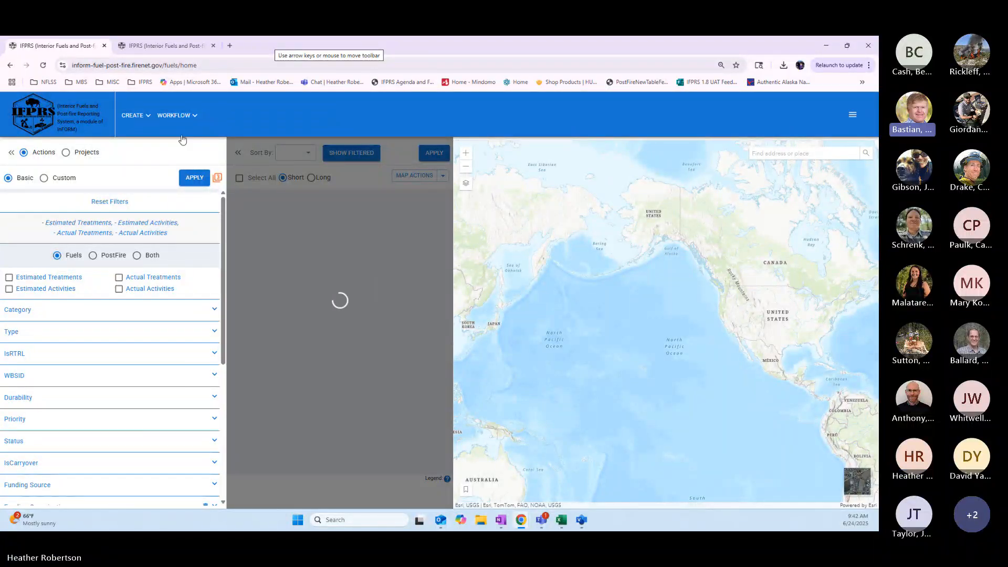
{"action": "left_click", "coordinate": [178, 117]}
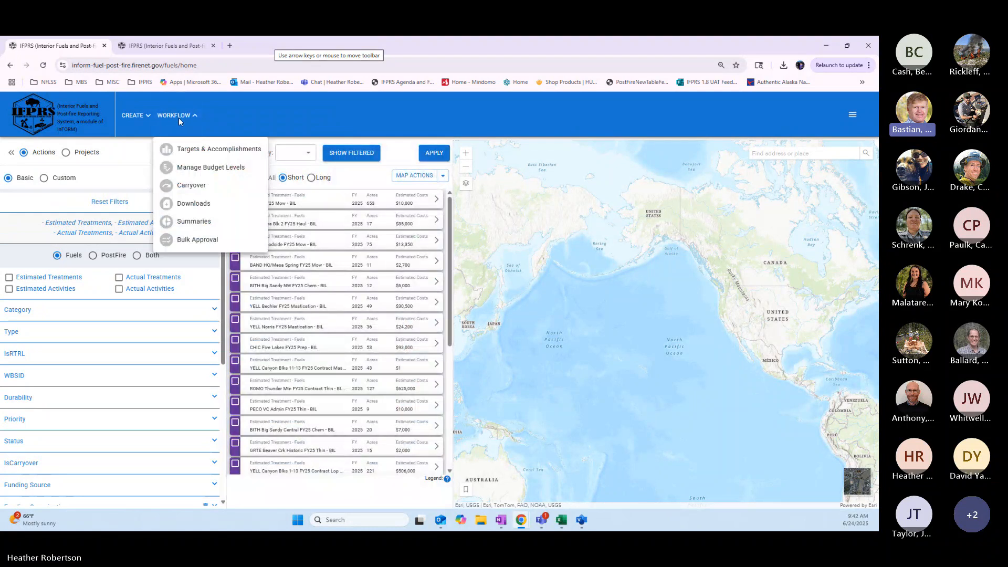
{"action": "left_click", "coordinate": [201, 244]}
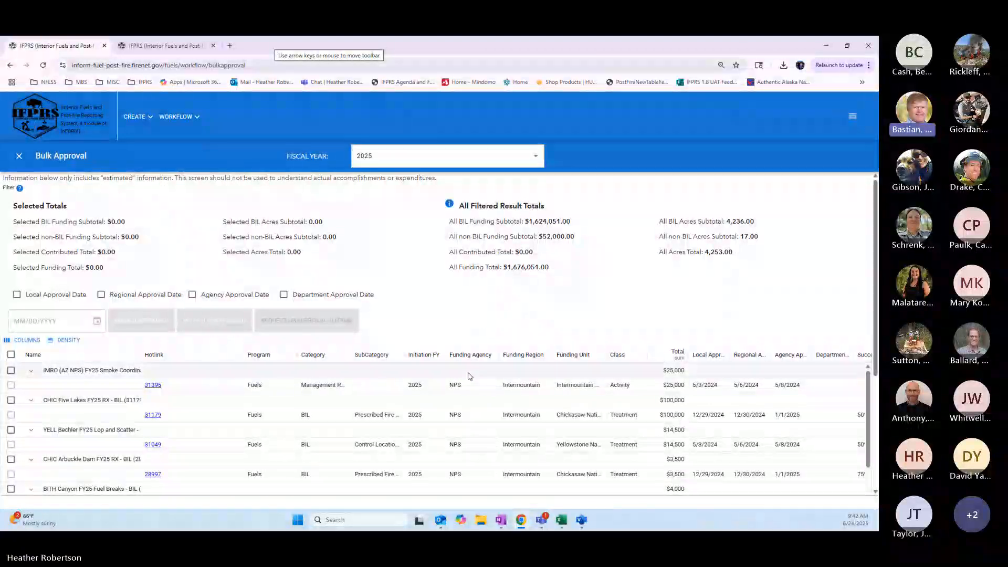
{"action": "scroll", "coordinate": [454, 389], "scroll_direction": "down", "scroll_amount": 10}
{"action": "scroll", "coordinate": [454, 389], "scroll_direction": "down", "scroll_amount": 1}
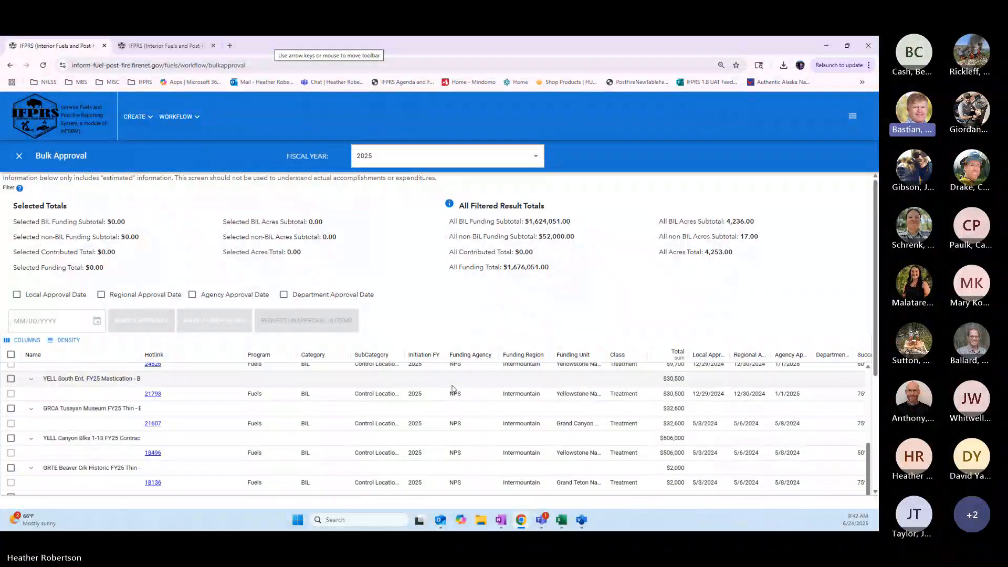
{"action": "scroll", "coordinate": [452, 389], "scroll_direction": "up", "scroll_amount": 10}
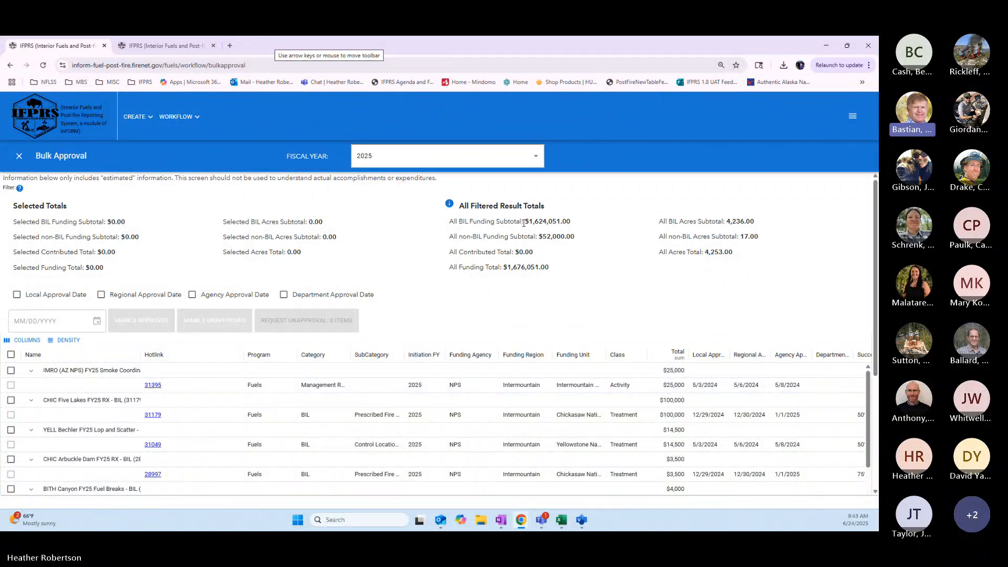
Try selecting and clearing all listed actions, and select only the IMRO (AZ NPS) FY25 Smoke group.
{"action": "left_click", "coordinate": [10, 356]}
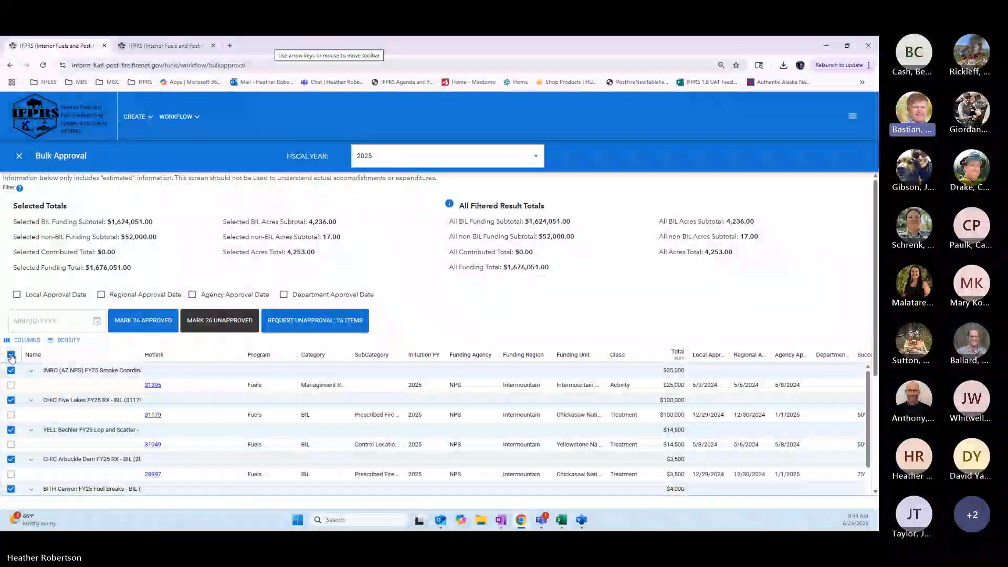
{"action": "left_click", "coordinate": [11, 356]}
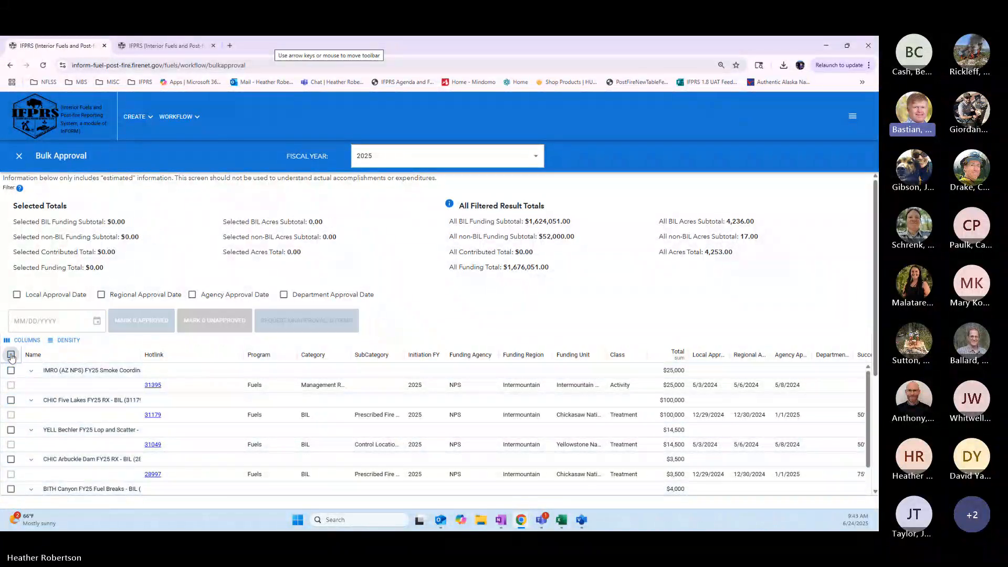
{"action": "left_click", "coordinate": [11, 371]}
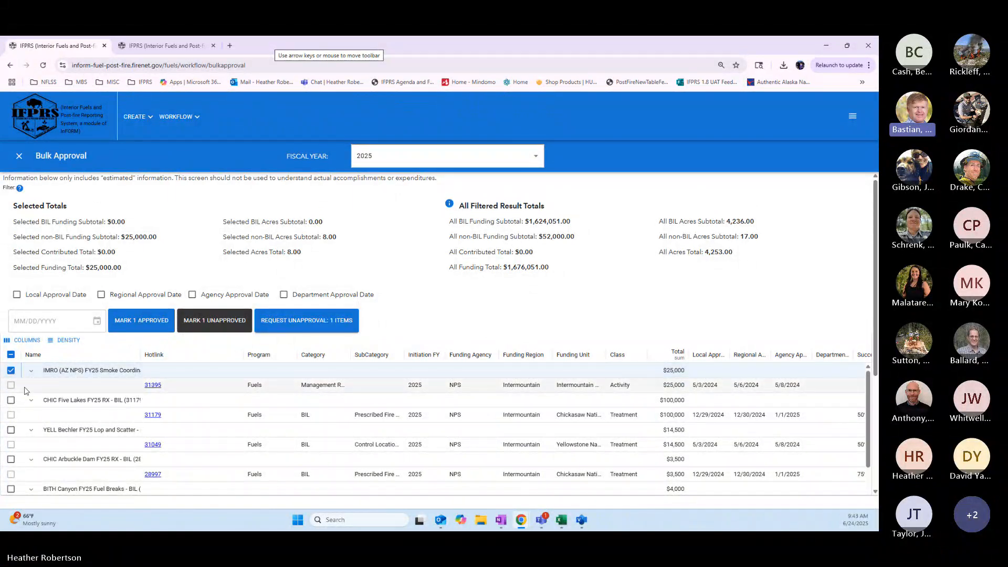
Select all listed actions, enter a Department Approval Date of 06/24/2025, and leave Bulk Approval without marking them approved.
{"action": "left_click", "coordinate": [10, 355]}
{"action": "left_click", "coordinate": [10, 355]}
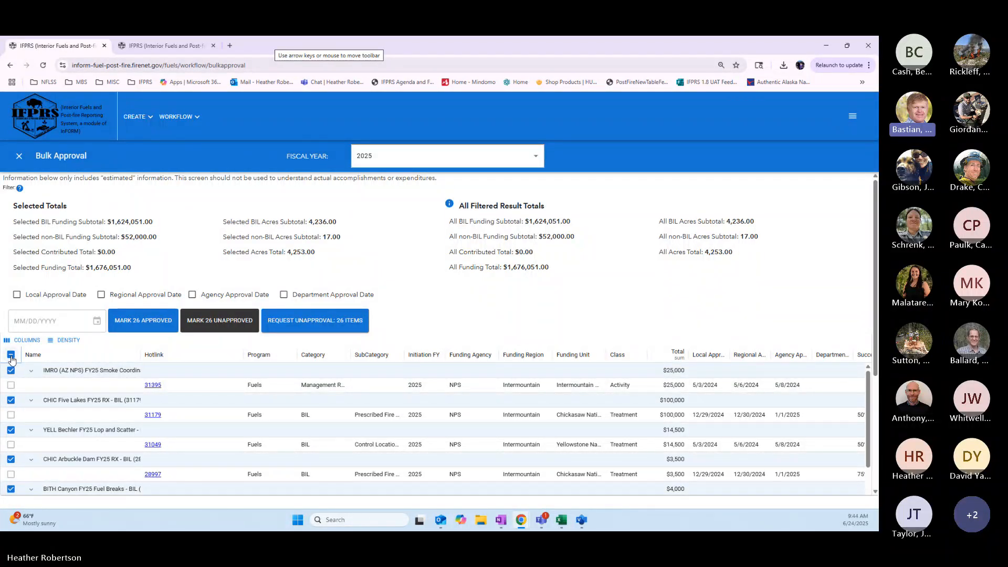
{"action": "left_click", "coordinate": [284, 296]}
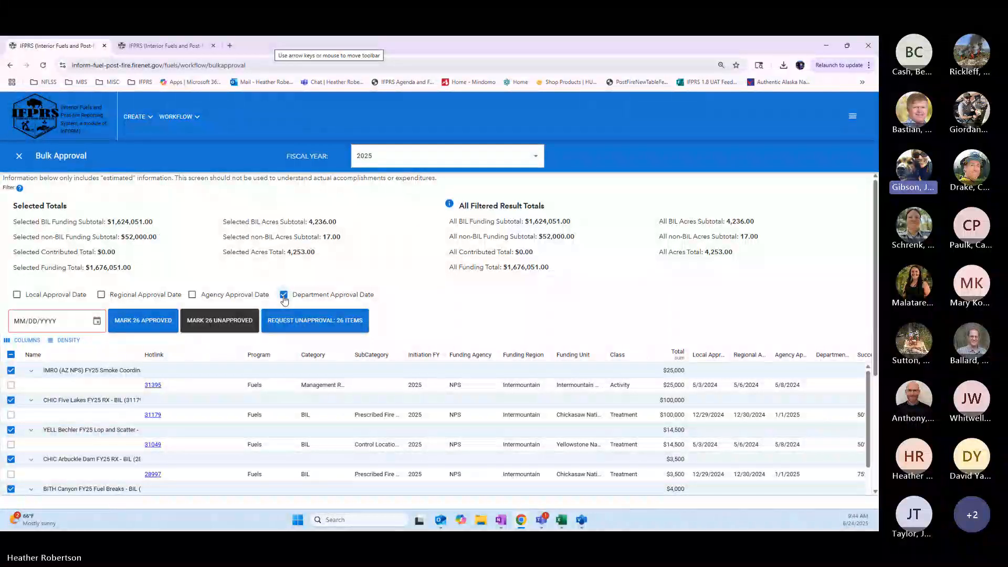
{"action": "left_click", "coordinate": [97, 321]}
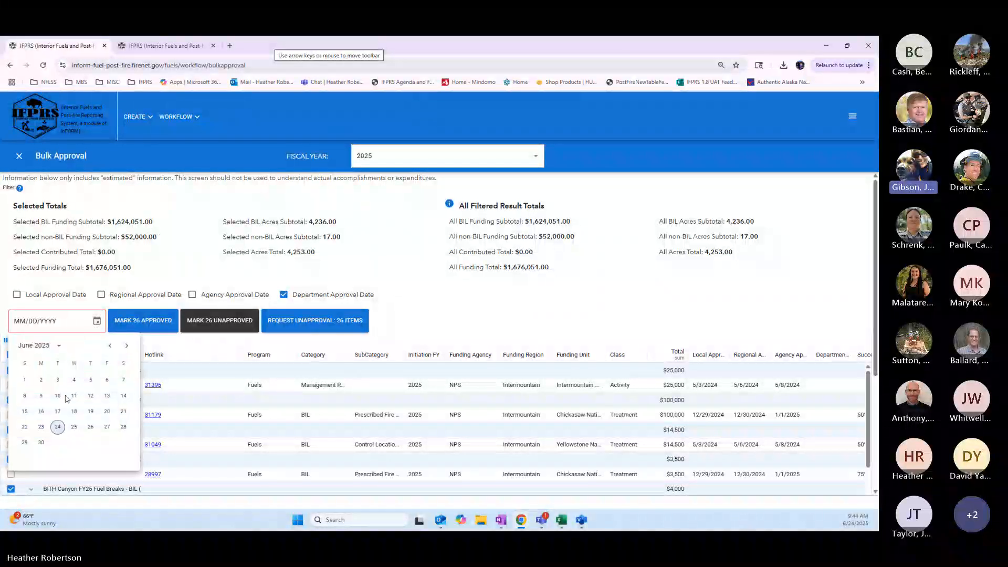
{"action": "left_click", "coordinate": [57, 426]}
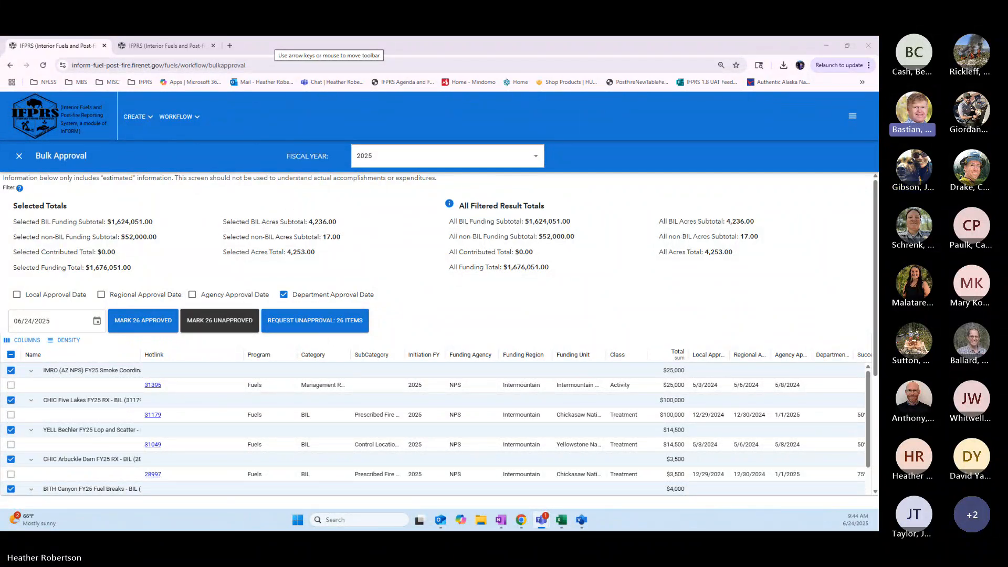
{"action": "left_click", "coordinate": [19, 157]}
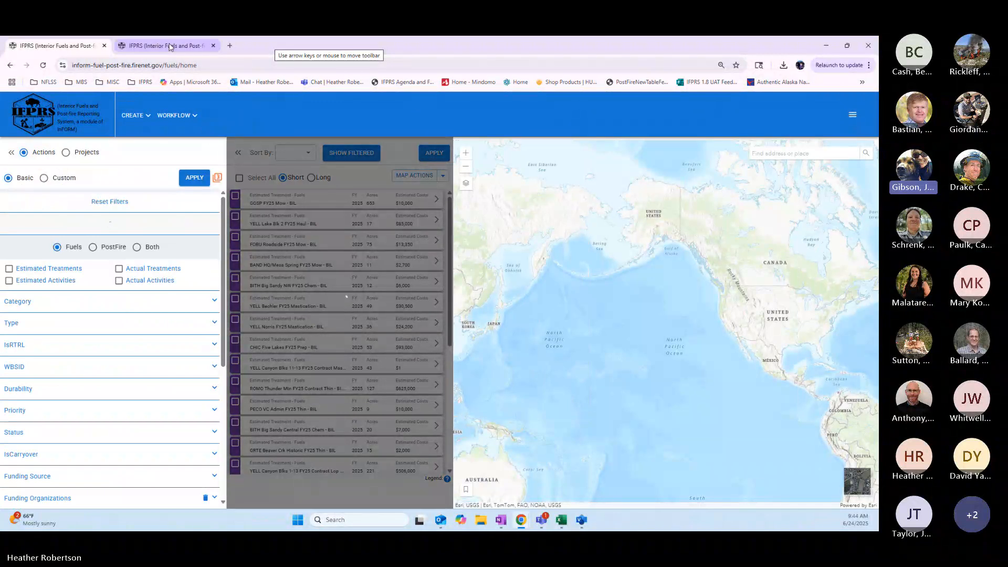
Reset the action filters on the IFPRS staging site and open the WB hermit estimated treatment for editing.
{"action": "left_click", "coordinate": [170, 46]}
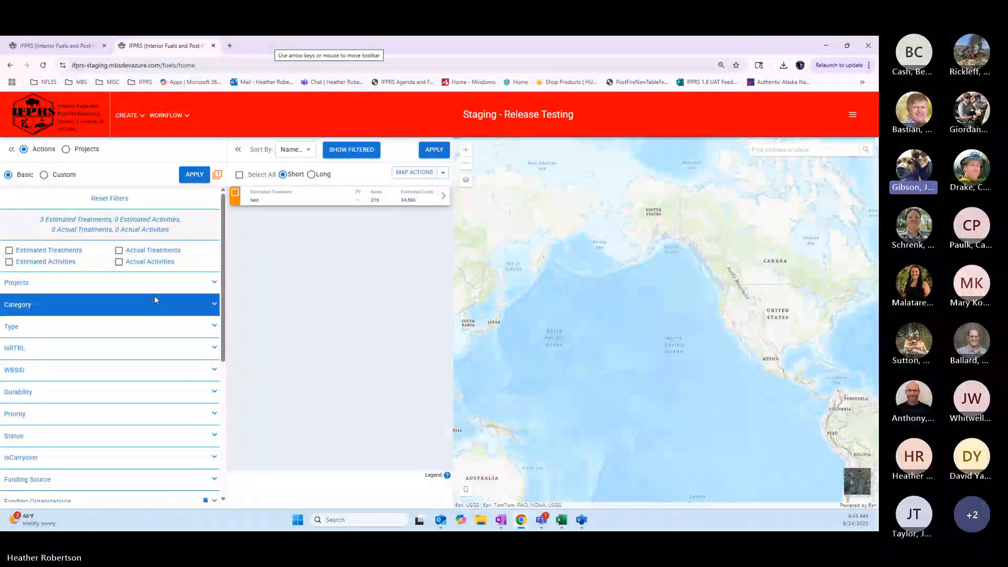
{"action": "left_click", "coordinate": [132, 199]}
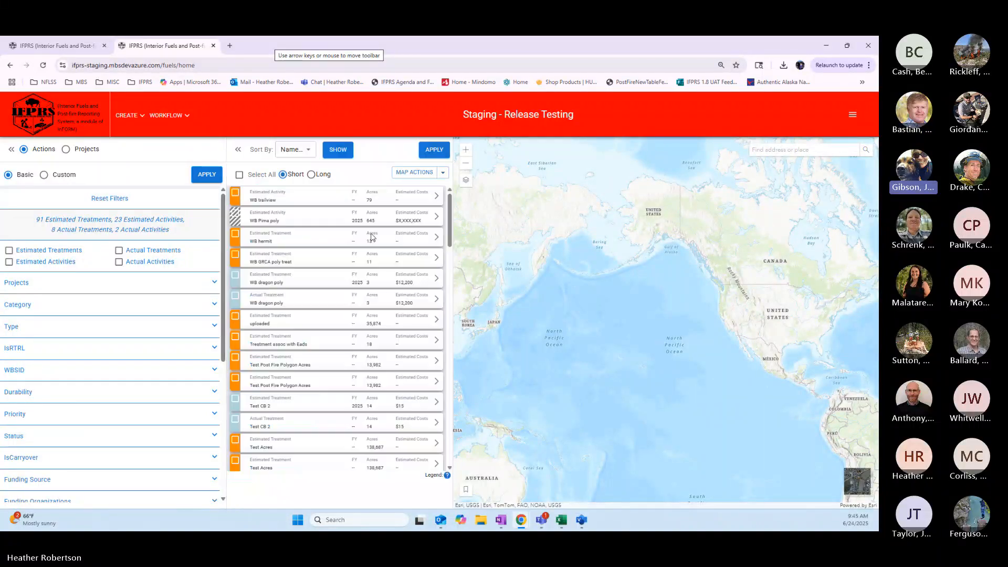
{"action": "left_click", "coordinate": [314, 241]}
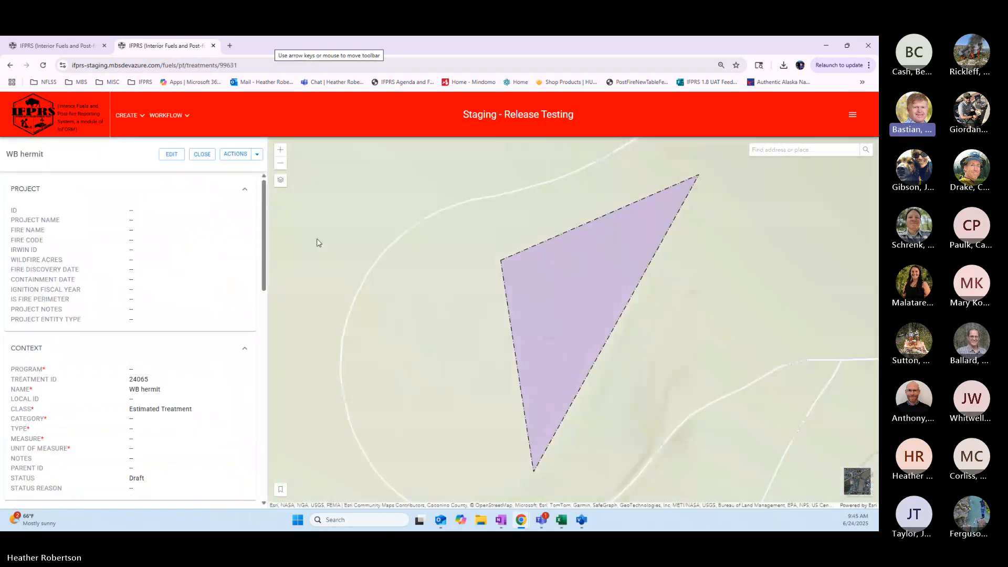
{"action": "left_click", "coordinate": [171, 155]}
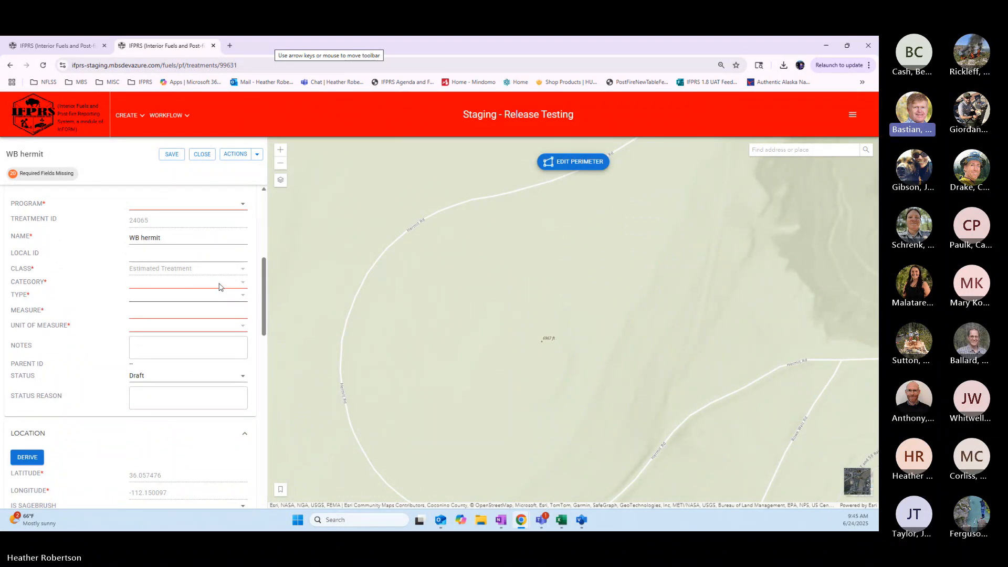
Set the treatment's program to BAR, category to Minor Asset Repair / Replacement, and type to Repair Minor Asset.
{"action": "left_click", "coordinate": [192, 209]}
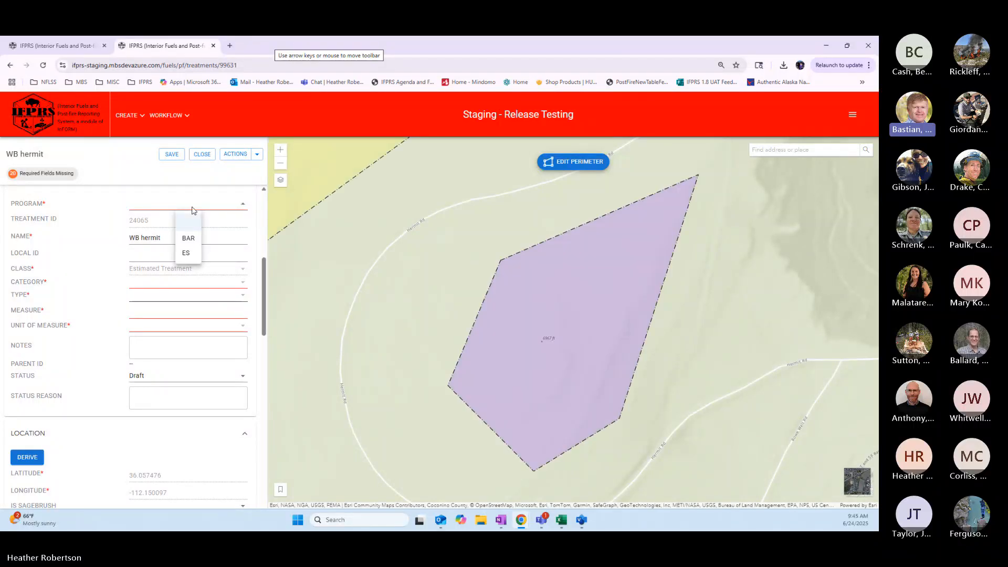
{"action": "left_click", "coordinate": [188, 238]}
{"action": "left_click", "coordinate": [211, 284]}
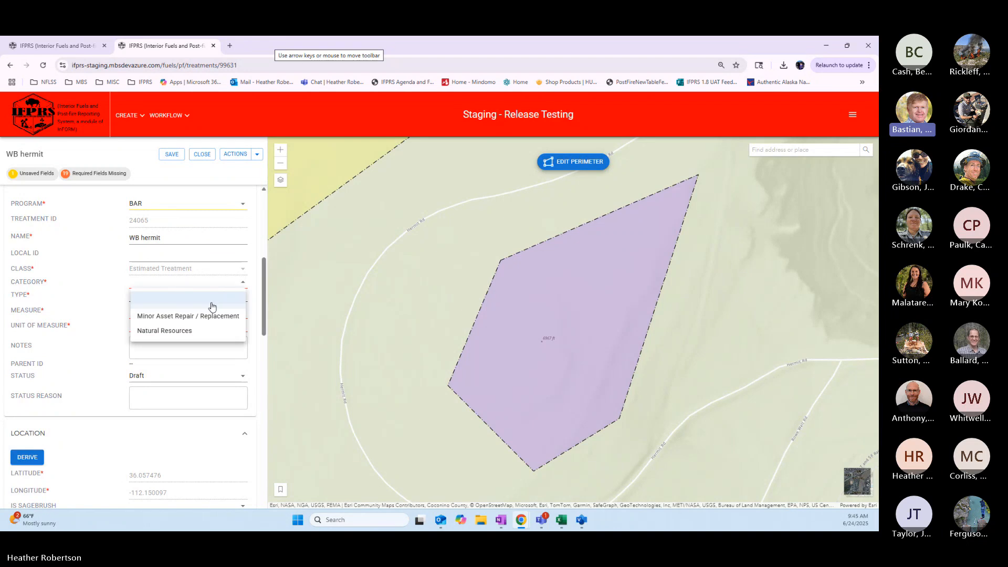
{"action": "left_click", "coordinate": [208, 315]}
{"action": "left_click", "coordinate": [228, 301]}
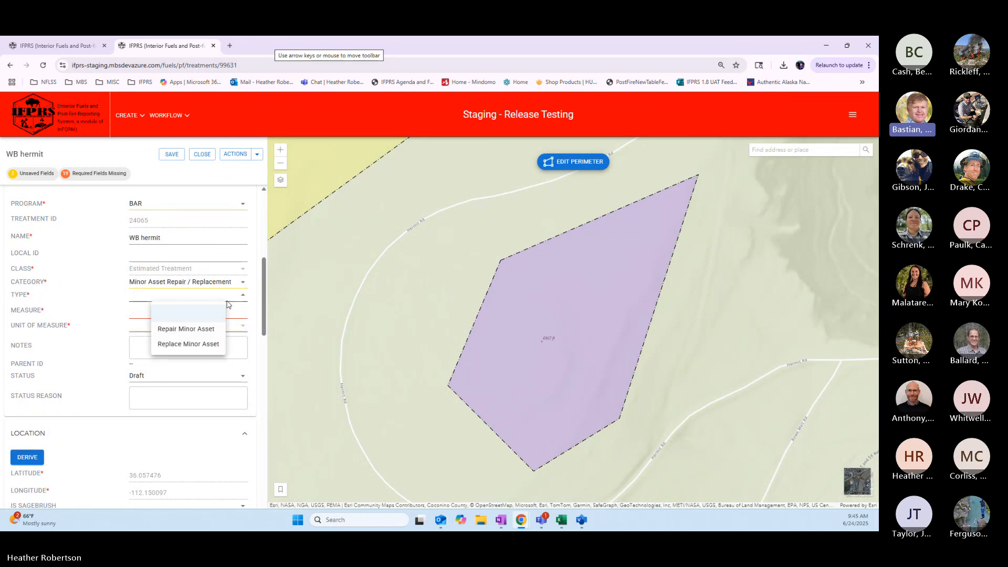
{"action": "left_click", "coordinate": [202, 329]}
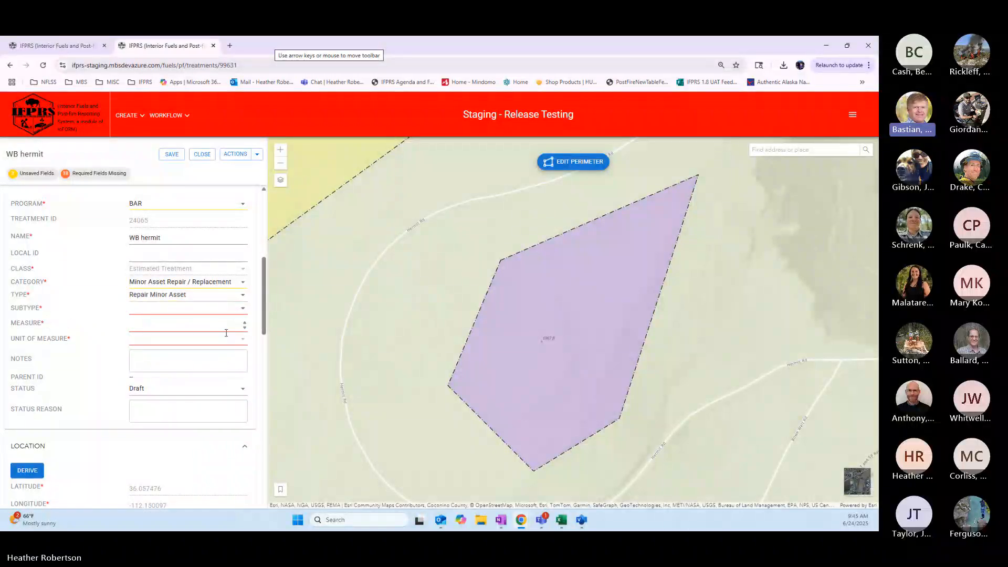
Set the estimated success probability to 25%, and both feasibility and priority to Medium.
{"action": "scroll", "coordinate": [226, 333], "scroll_direction": "down", "scroll_amount": 5}
{"action": "scroll", "coordinate": [214, 361], "scroll_direction": "down", "scroll_amount": 8}
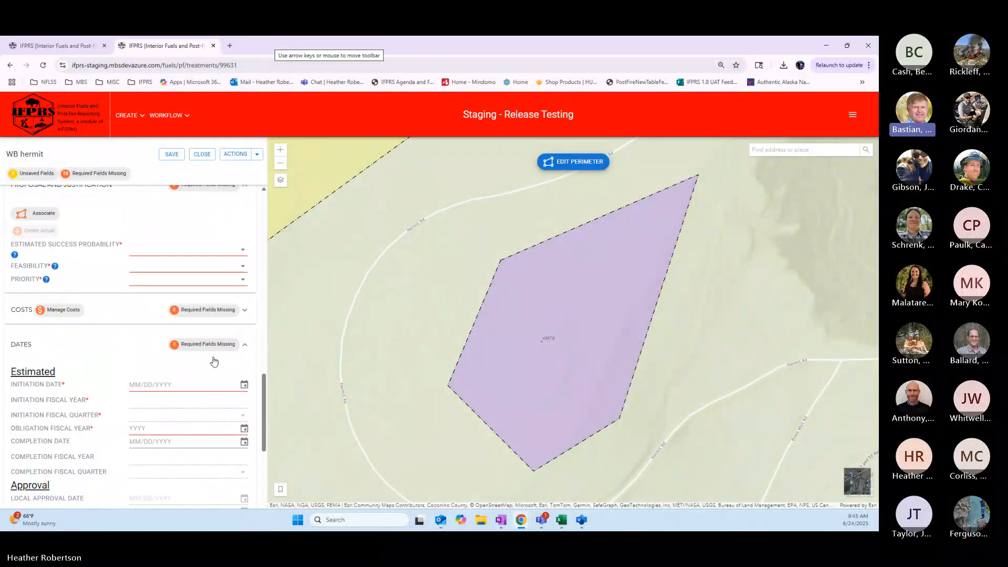
{"action": "left_click", "coordinate": [210, 251]}
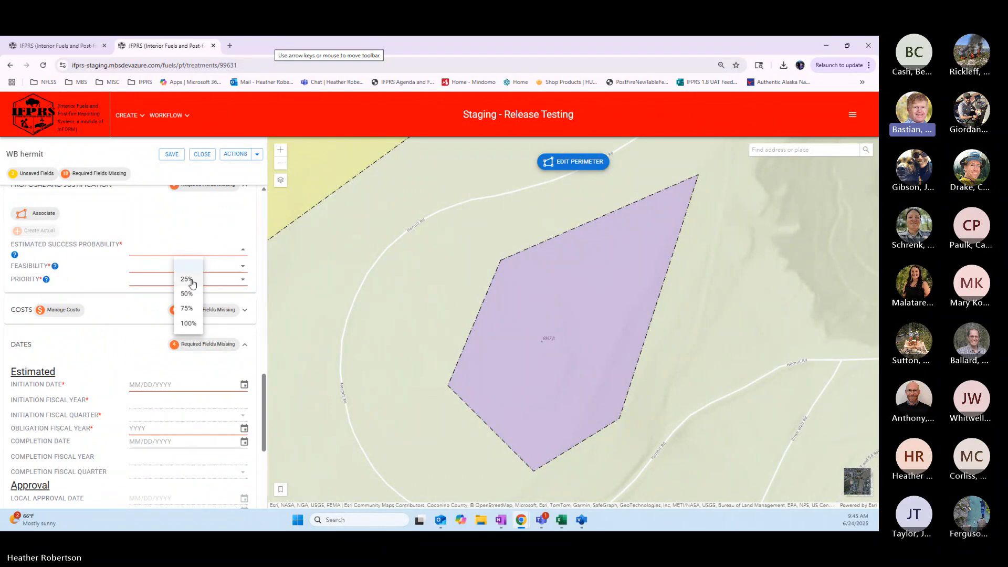
{"action": "left_click", "coordinate": [190, 278]}
{"action": "left_click", "coordinate": [195, 270]}
{"action": "left_click", "coordinate": [189, 308]}
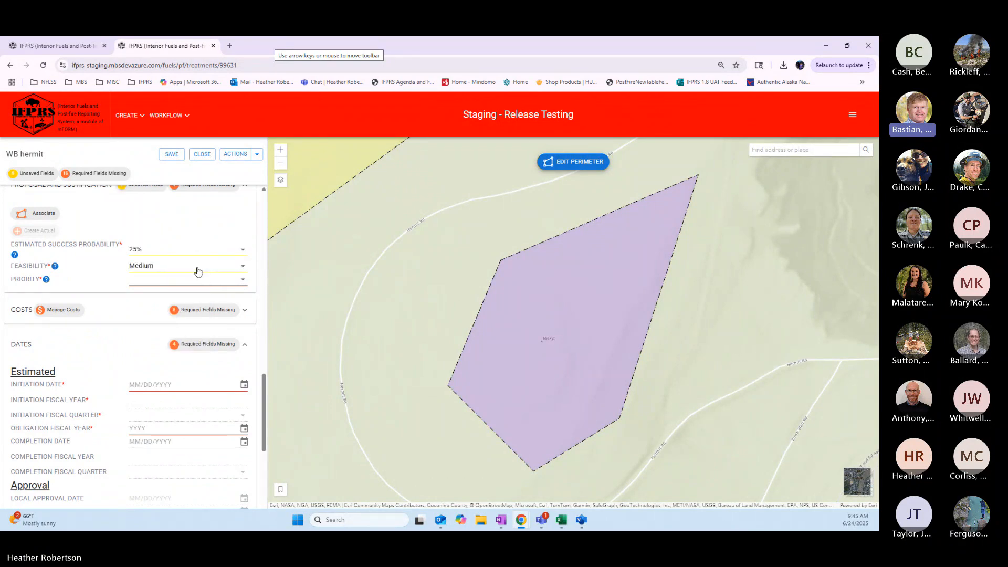
{"action": "left_click", "coordinate": [193, 284]}
{"action": "left_click", "coordinate": [185, 325]}
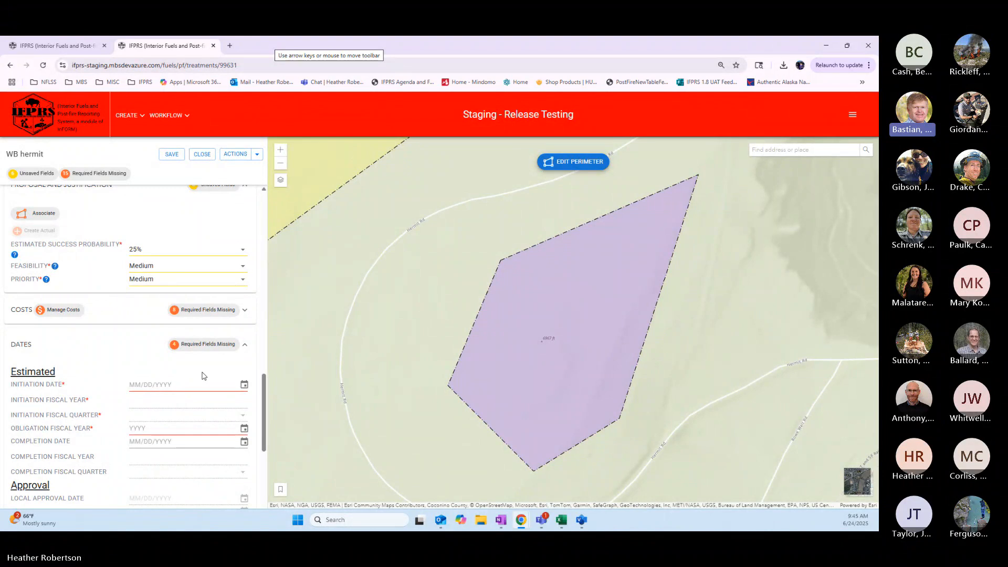
Set the estimated initiation date to 07/04/2025 and the obligation fiscal year to 2025.
{"action": "scroll", "coordinate": [204, 376], "scroll_direction": "down", "scroll_amount": 3}
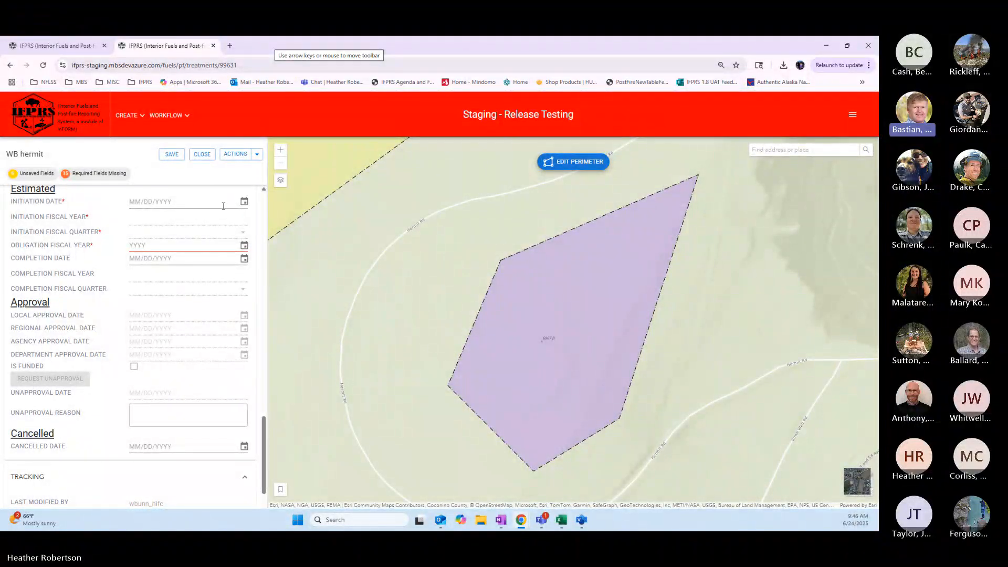
{"action": "left_click", "coordinate": [244, 202]}
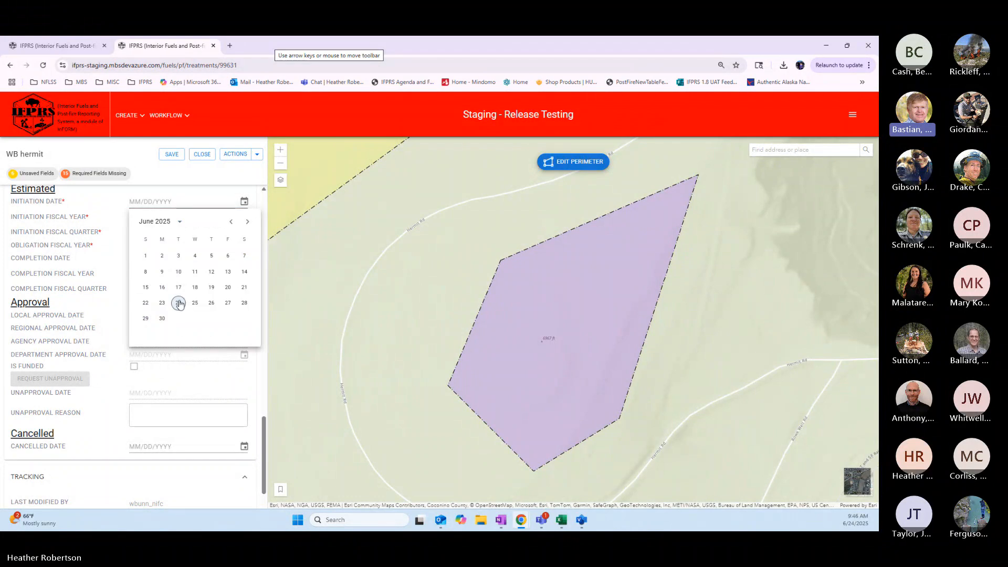
{"action": "left_click", "coordinate": [247, 221]}
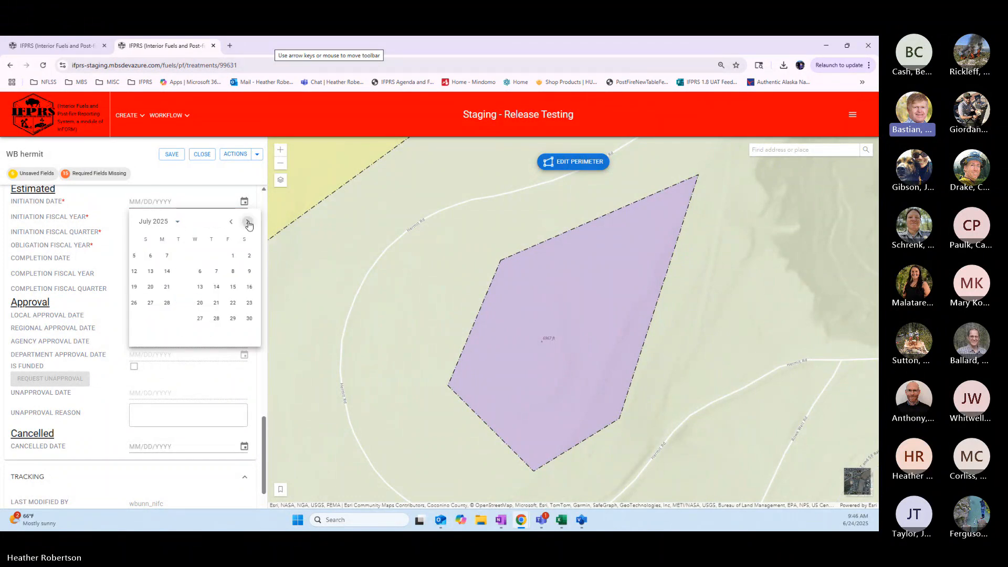
{"action": "left_click", "coordinate": [228, 256]}
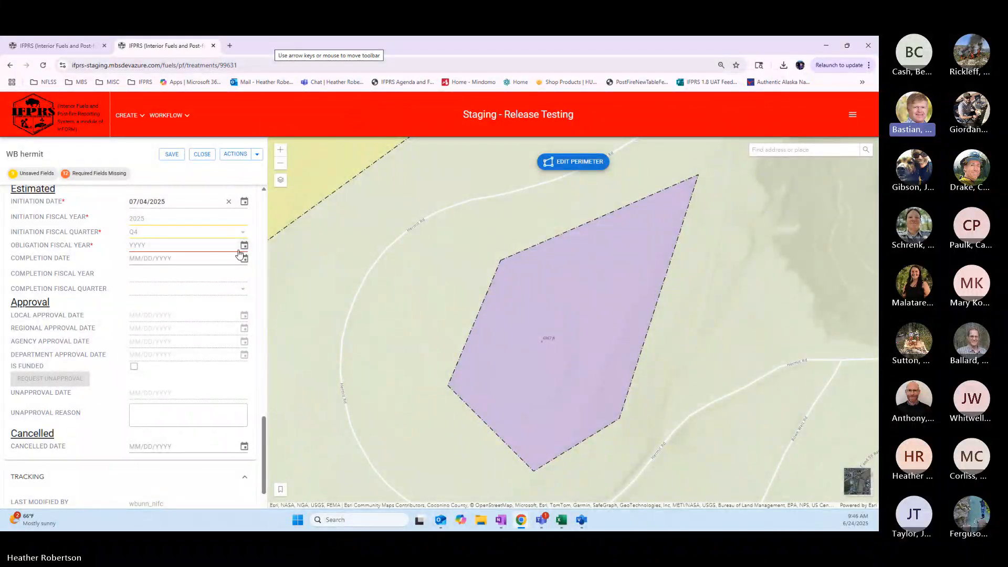
{"action": "left_click", "coordinate": [245, 247]}
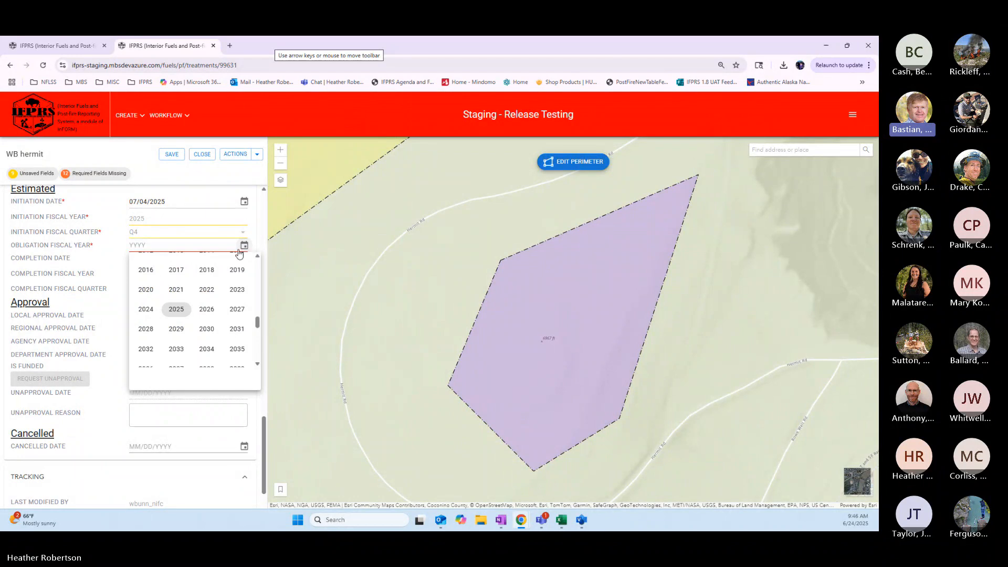
{"action": "left_click", "coordinate": [177, 309]}
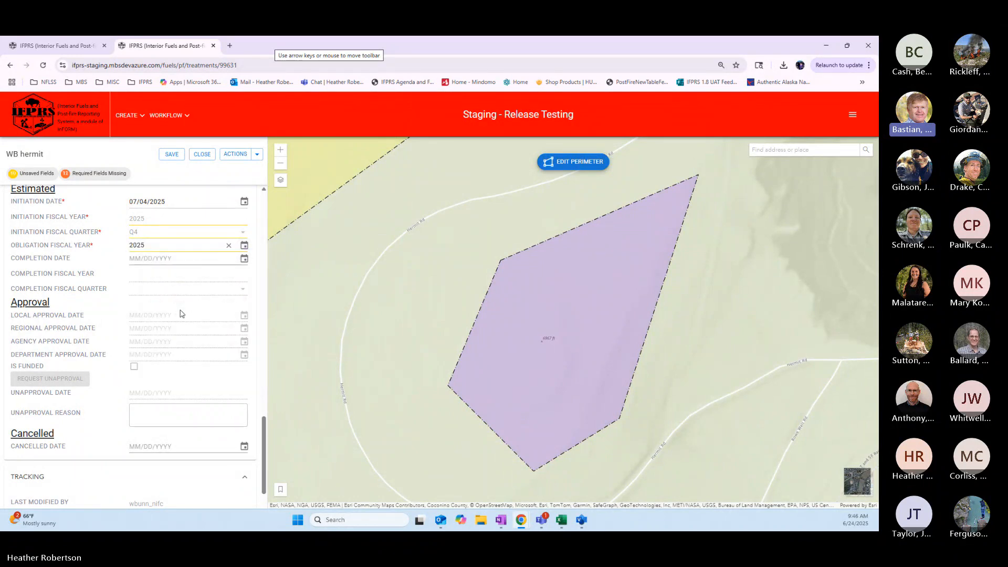
Complete the treatment's context with subtype Other, a measure of 5, and Acres as the unit of measure.
{"action": "scroll", "coordinate": [180, 314], "scroll_direction": "up", "scroll_amount": 1}
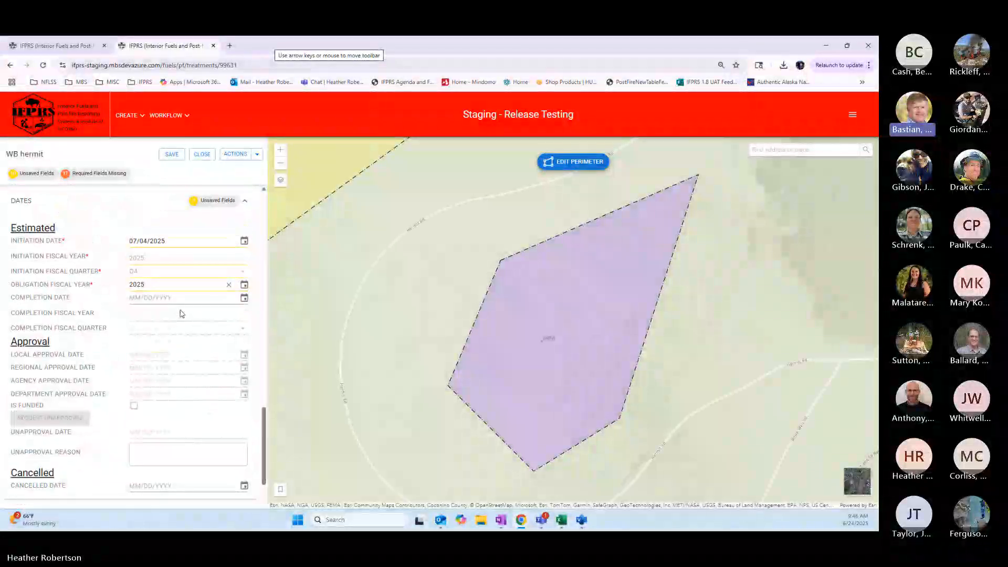
{"action": "scroll", "coordinate": [180, 314], "scroll_direction": "up", "scroll_amount": 5}
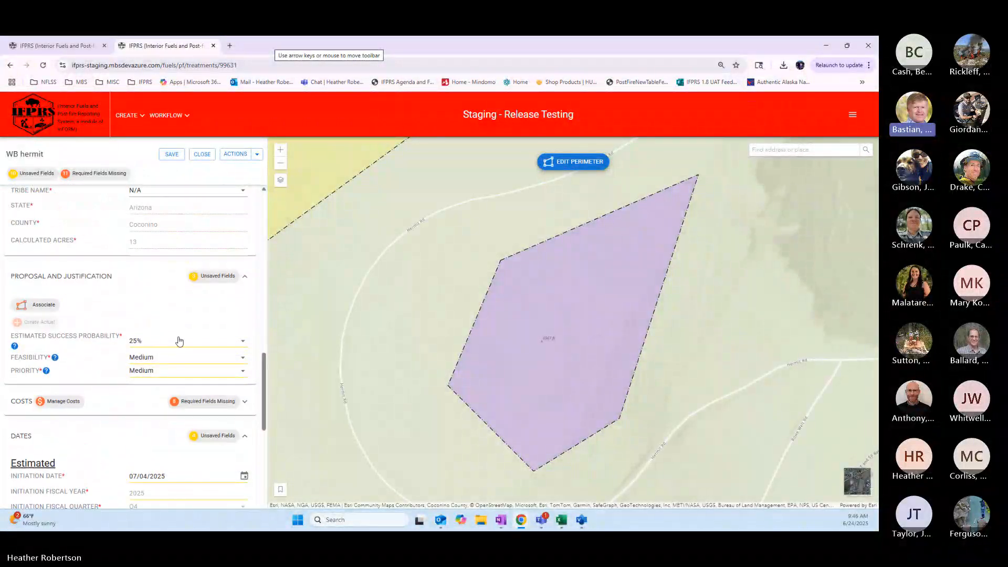
{"action": "scroll", "coordinate": [179, 341], "scroll_direction": "up", "scroll_amount": 8}
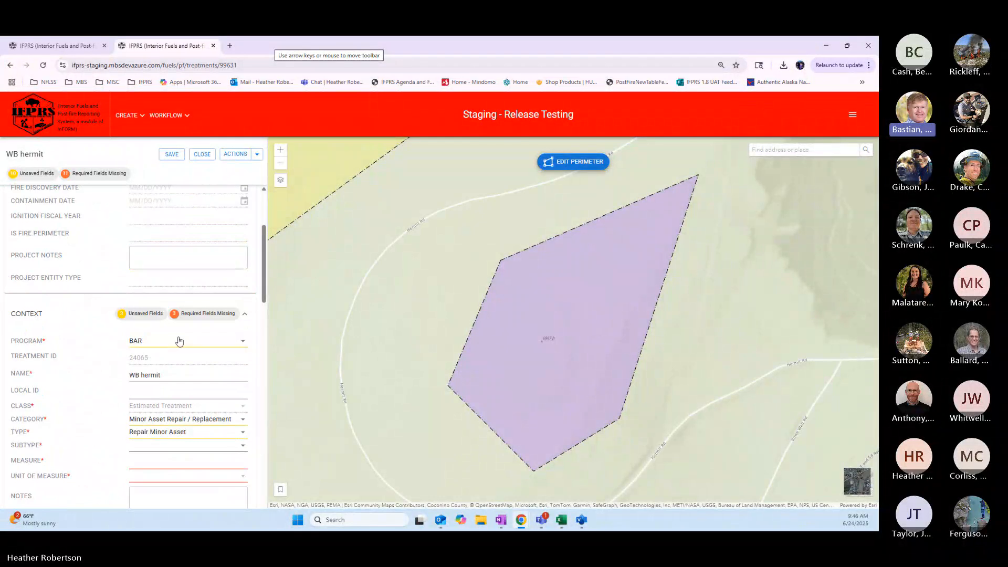
{"action": "scroll", "coordinate": [179, 340], "scroll_direction": "up", "scroll_amount": 1}
{"action": "scroll", "coordinate": [179, 341], "scroll_direction": "down", "scroll_amount": 4}
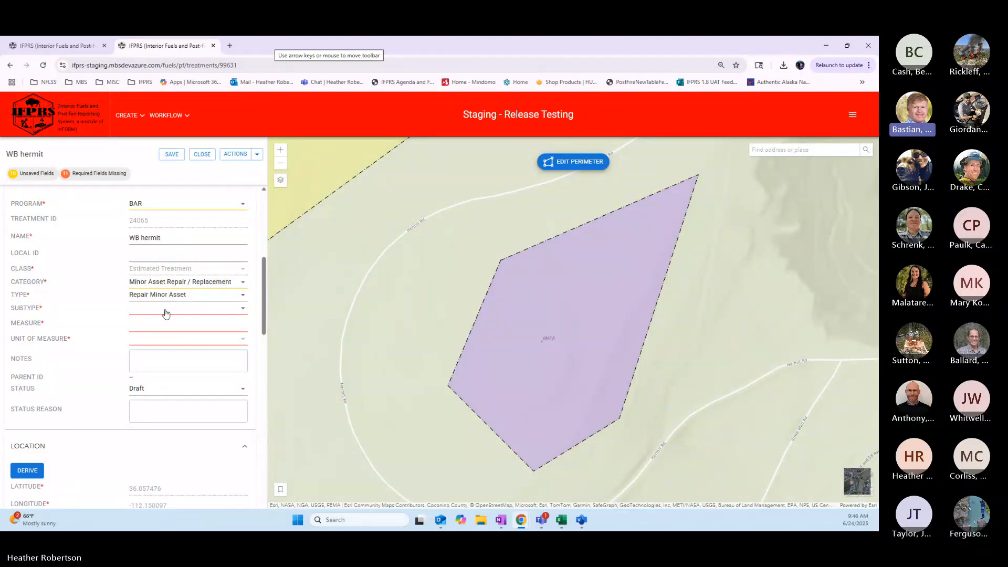
{"action": "left_click", "coordinate": [166, 313]}
{"action": "left_click", "coordinate": [168, 357]}
{"action": "left_click", "coordinate": [168, 338]}
{"action": "left_click", "coordinate": [173, 374]}
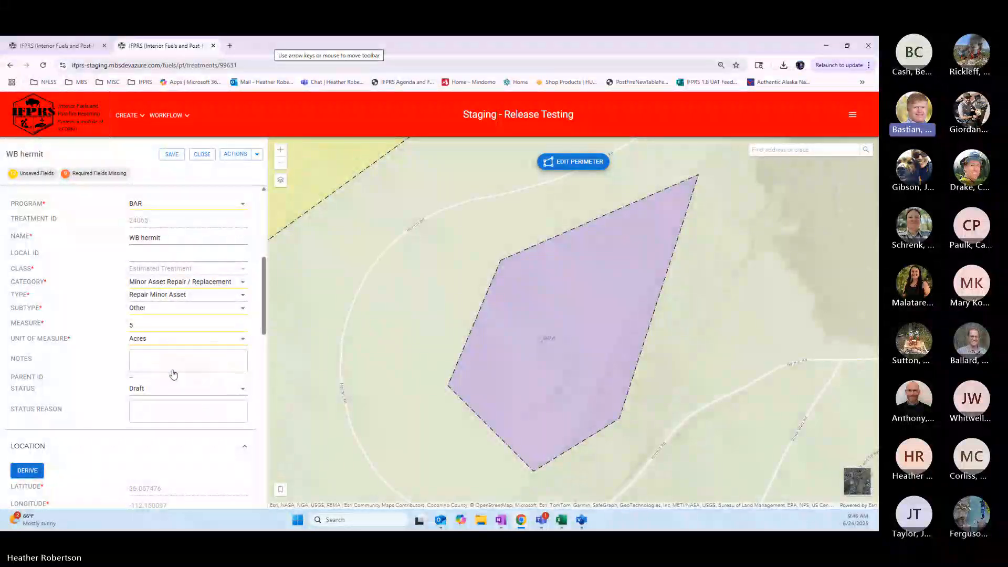
Review the filled-in treatment sections and save the changes to WB hermit.
{"action": "scroll", "coordinate": [181, 383], "scroll_direction": "down", "scroll_amount": 3}
{"action": "scroll", "coordinate": [191, 396], "scroll_direction": "down", "scroll_amount": 2}
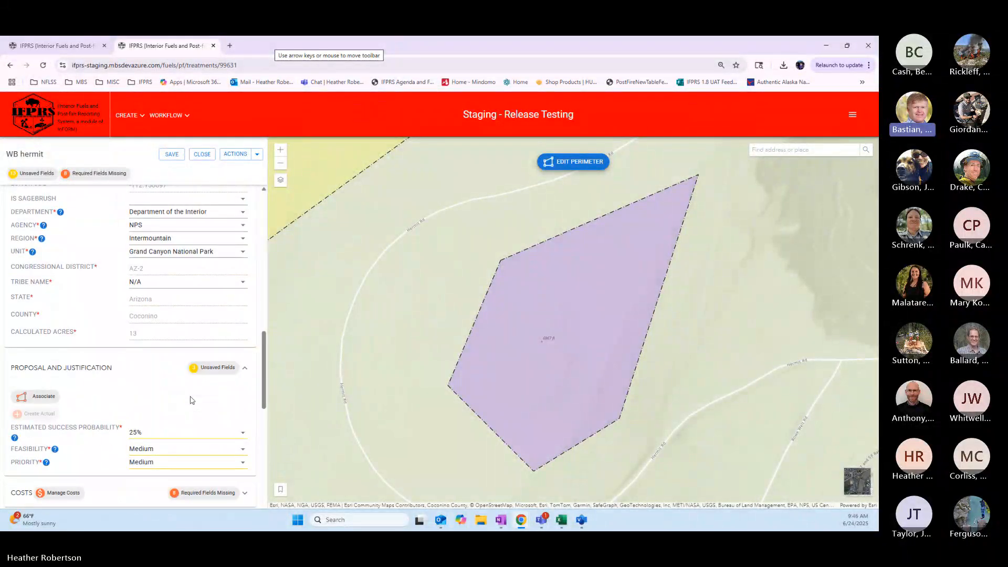
{"action": "scroll", "coordinate": [192, 400], "scroll_direction": "up", "scroll_amount": 7}
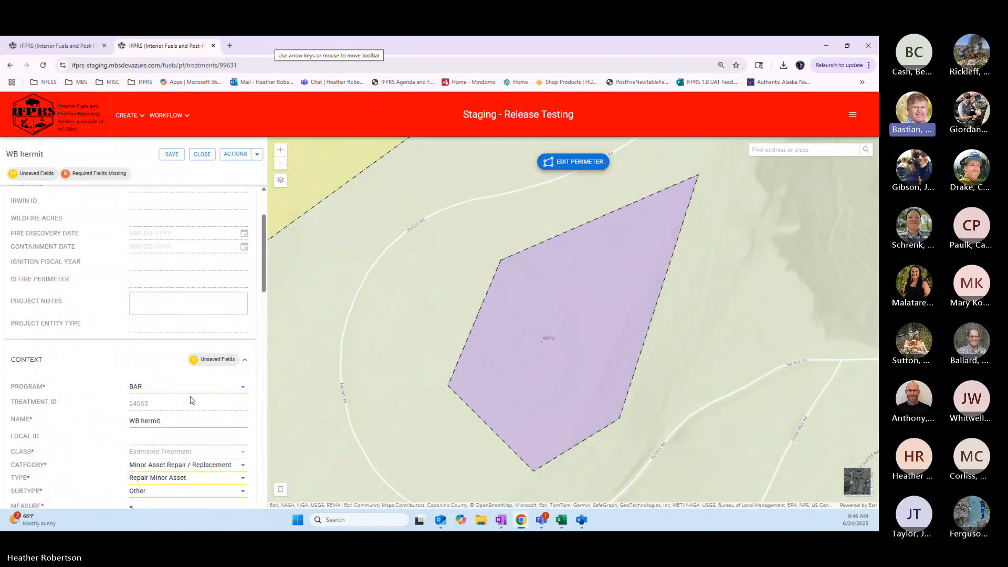
{"action": "scroll", "coordinate": [191, 400], "scroll_direction": "up", "scroll_amount": 2}
{"action": "left_click", "coordinate": [171, 156]}
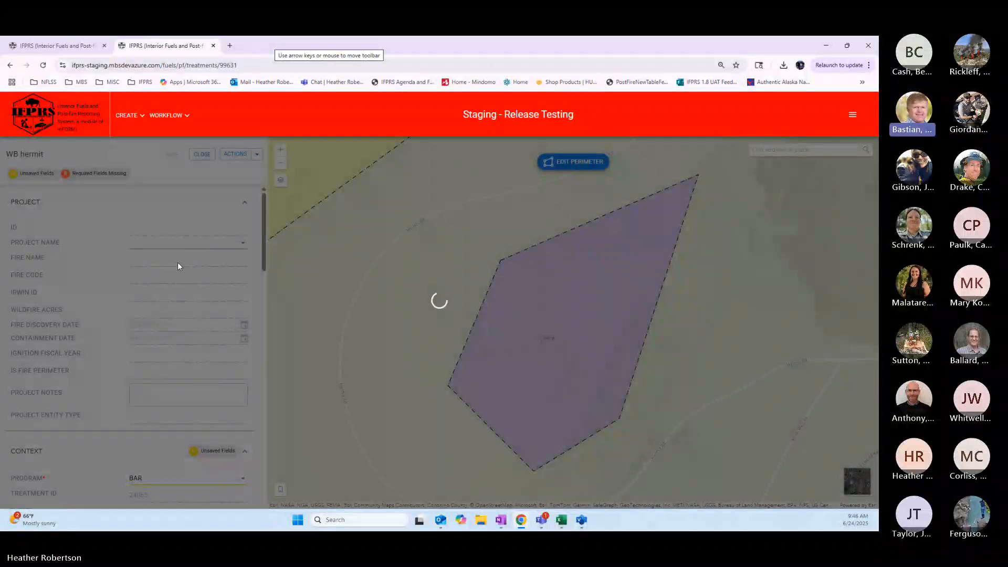
Expand the treatment's Costs section and open Manage Costs.
{"action": "scroll", "coordinate": [177, 266], "scroll_direction": "down", "scroll_amount": 8}
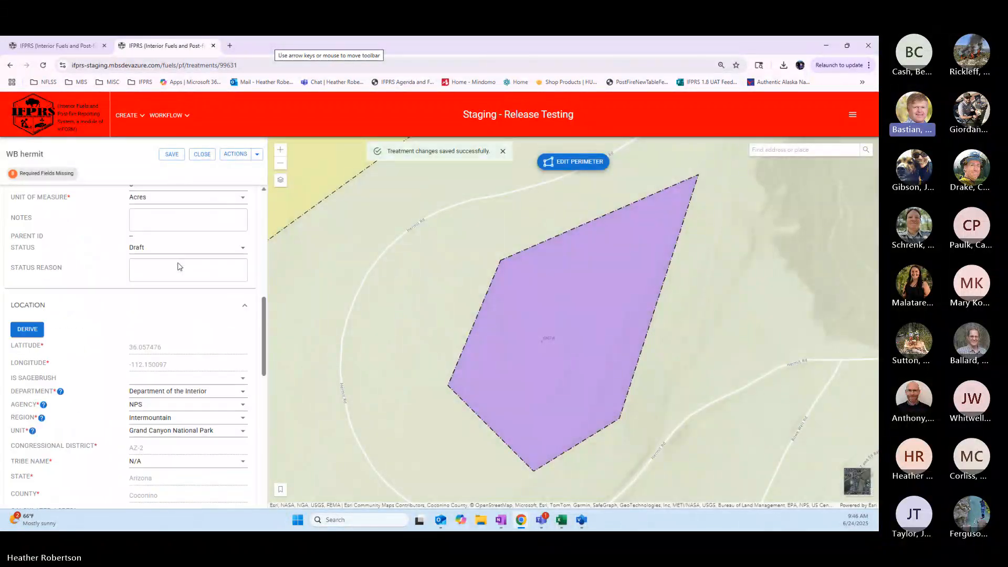
{"action": "scroll", "coordinate": [177, 266], "scroll_direction": "down", "scroll_amount": 4}
{"action": "scroll", "coordinate": [177, 266], "scroll_direction": "down", "scroll_amount": 3}
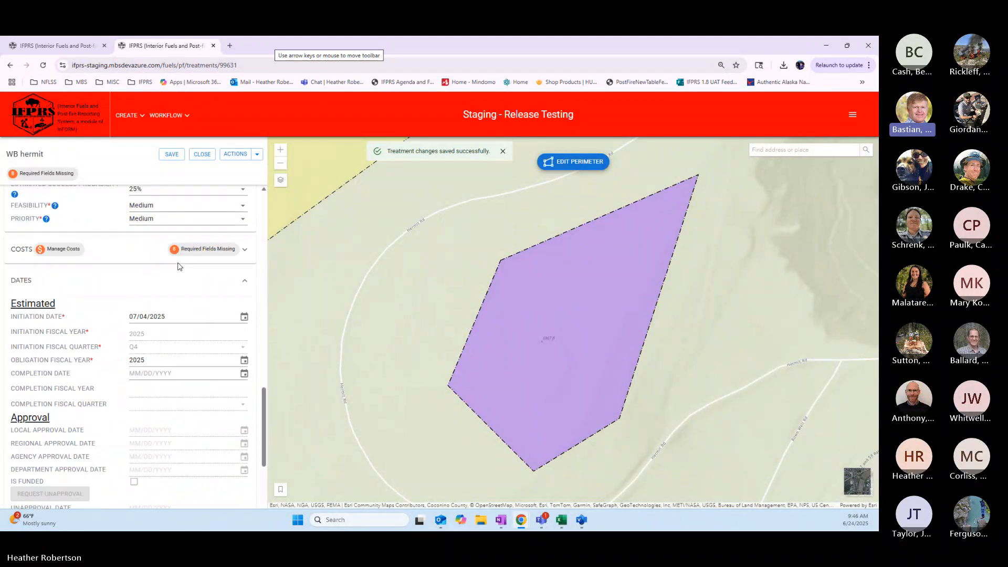
{"action": "left_click", "coordinate": [152, 255]}
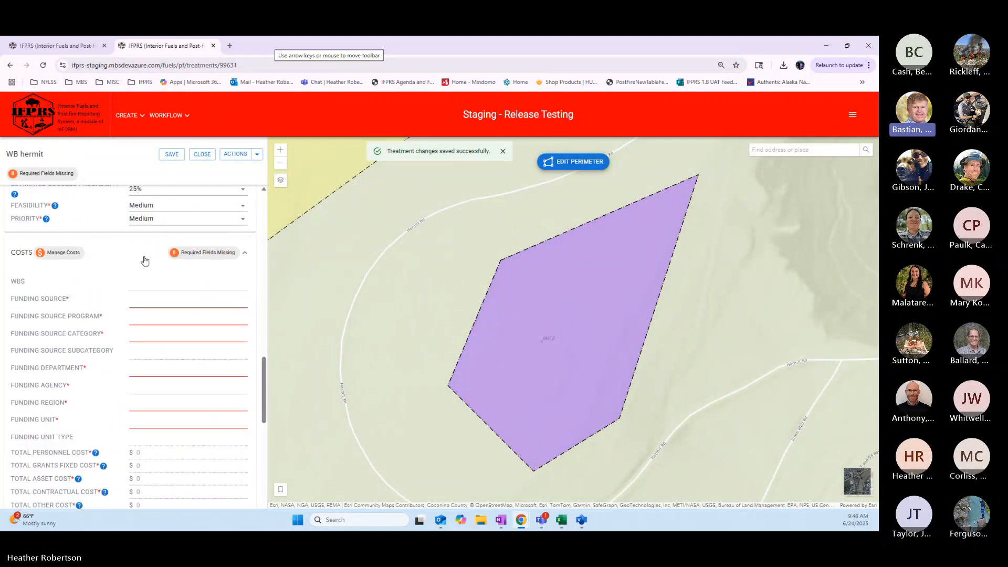
{"action": "left_click", "coordinate": [64, 253]}
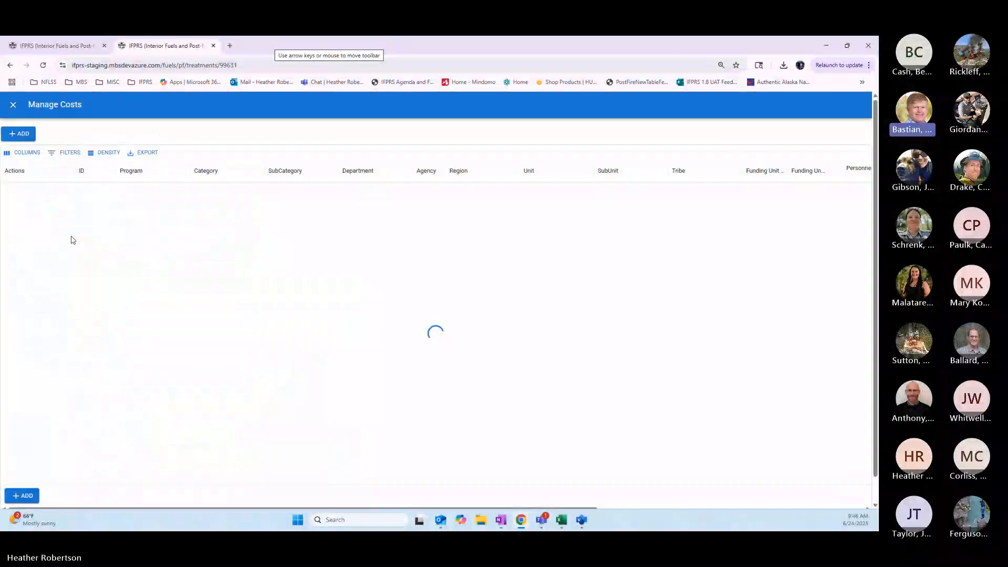
Add a funding line with Post-Fire as the funding source program and BAR - BIL as the category.
{"action": "left_click", "coordinate": [23, 133]}
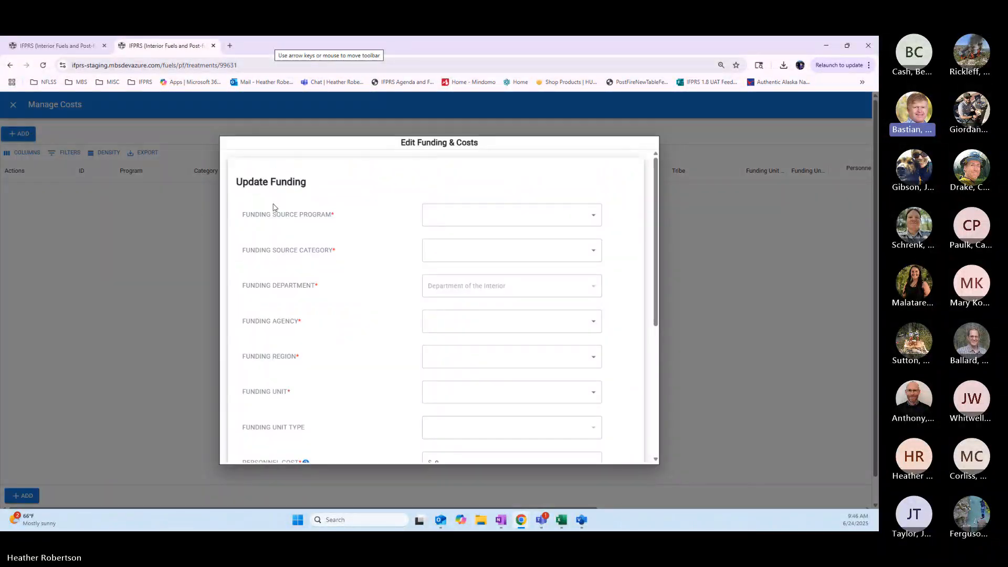
{"action": "left_click", "coordinate": [479, 212]}
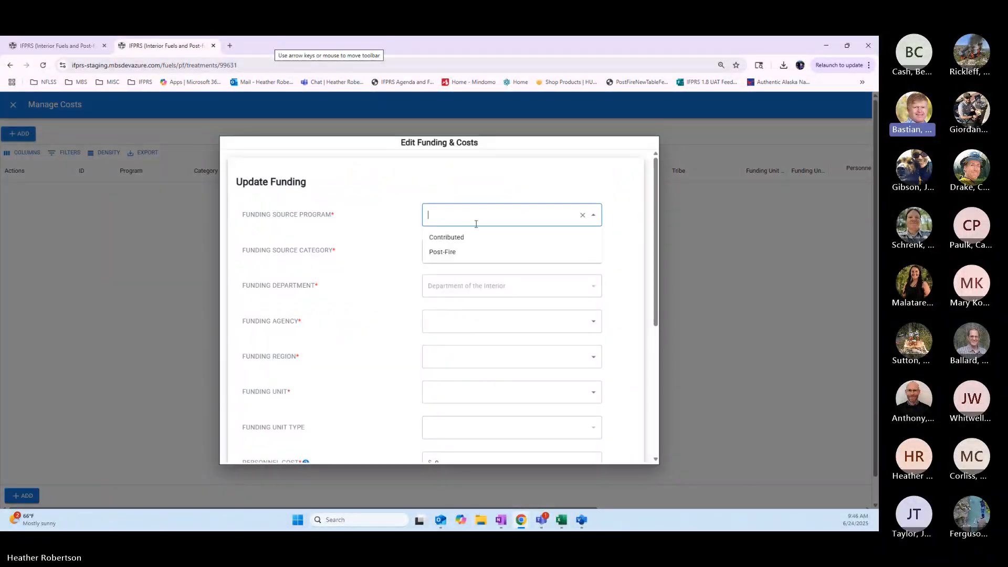
{"action": "left_click", "coordinate": [455, 253]}
{"action": "left_click", "coordinate": [451, 285]}
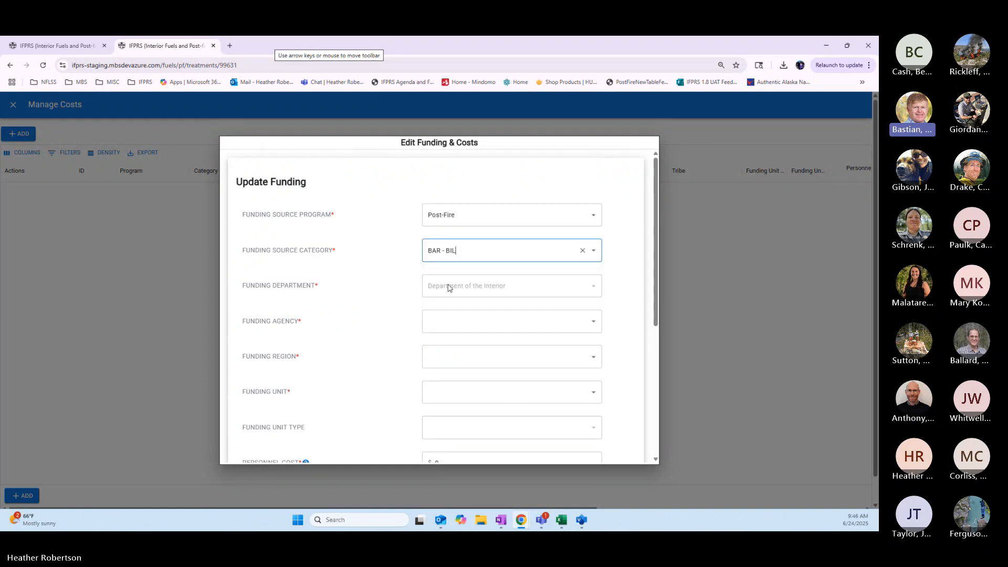
Set the funding agency to BIA, the region to Pacific, and the unit to Pacific Regional Office.
{"action": "left_click", "coordinate": [453, 313]}
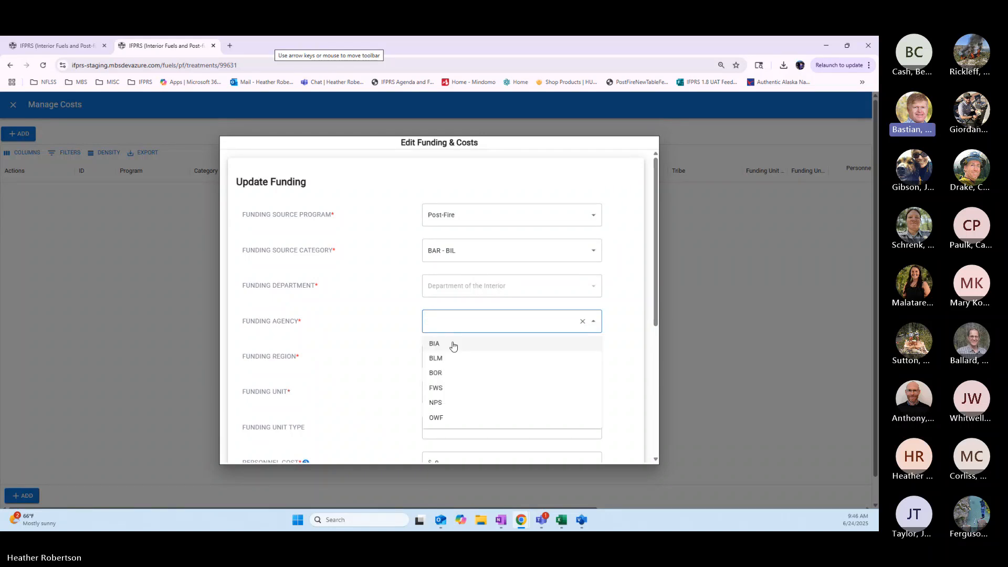
{"action": "left_click", "coordinate": [450, 344]}
{"action": "left_click", "coordinate": [452, 358]}
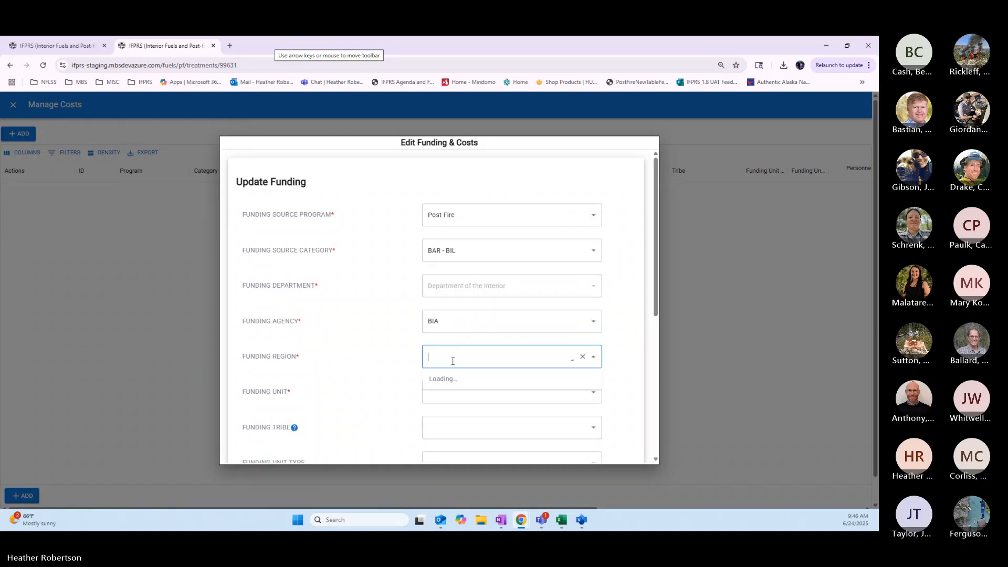
{"action": "left_click", "coordinate": [466, 307]}
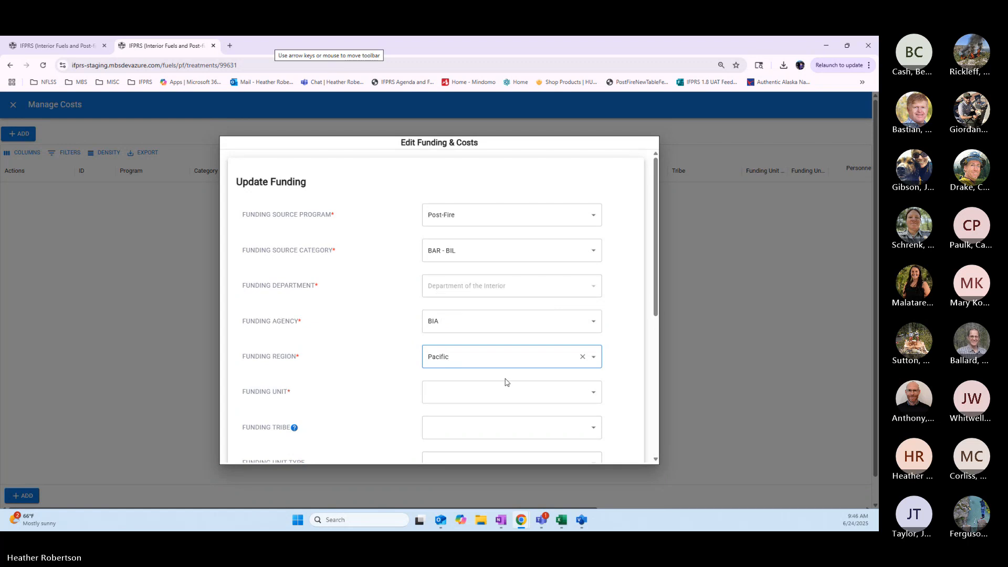
{"action": "left_click", "coordinate": [483, 395]}
{"action": "left_click", "coordinate": [467, 443]}
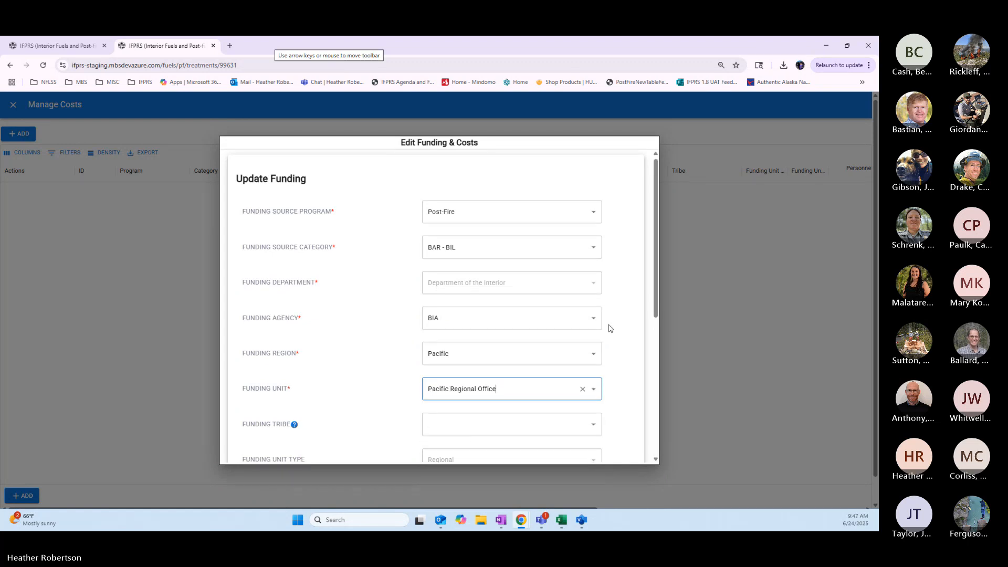
Set the funding line's personnel cost to $5.
{"action": "scroll", "coordinate": [638, 319], "scroll_direction": "down", "scroll_amount": 3}
{"action": "scroll", "coordinate": [638, 318], "scroll_direction": "down", "scroll_amount": 2}
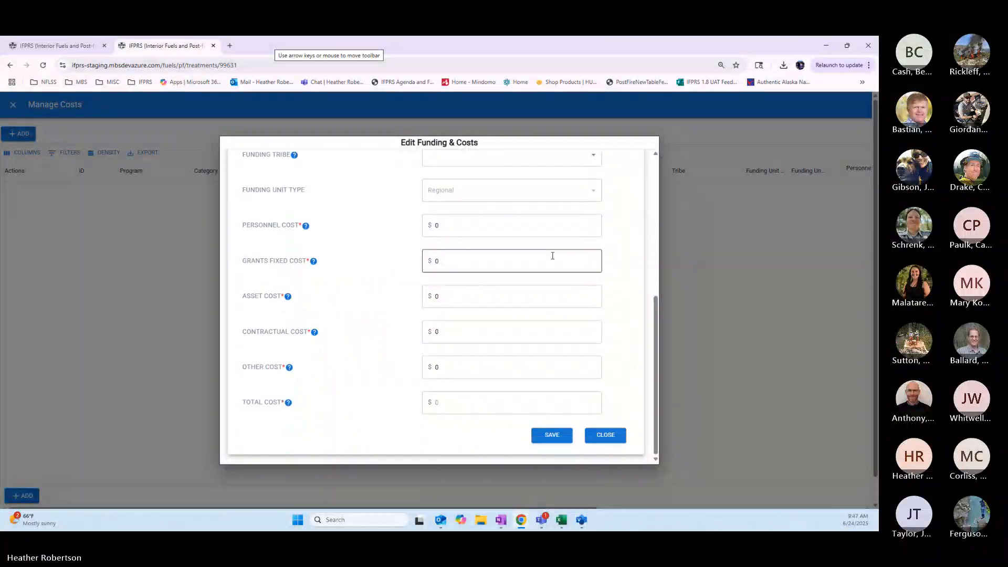
{"action": "left_click", "coordinate": [461, 227]}
{"action": "left_click_drag", "start_coordinate": [461, 227], "coordinate": [423, 231]}
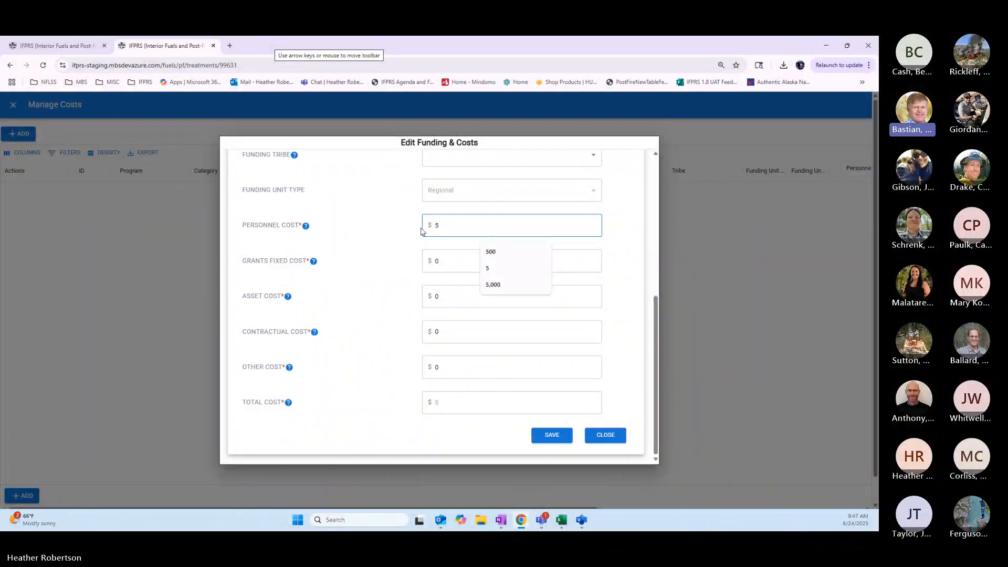
{"action": "left_click", "coordinate": [628, 226]}
{"action": "scroll", "coordinate": [622, 231], "scroll_direction": "up", "scroll_amount": 3}
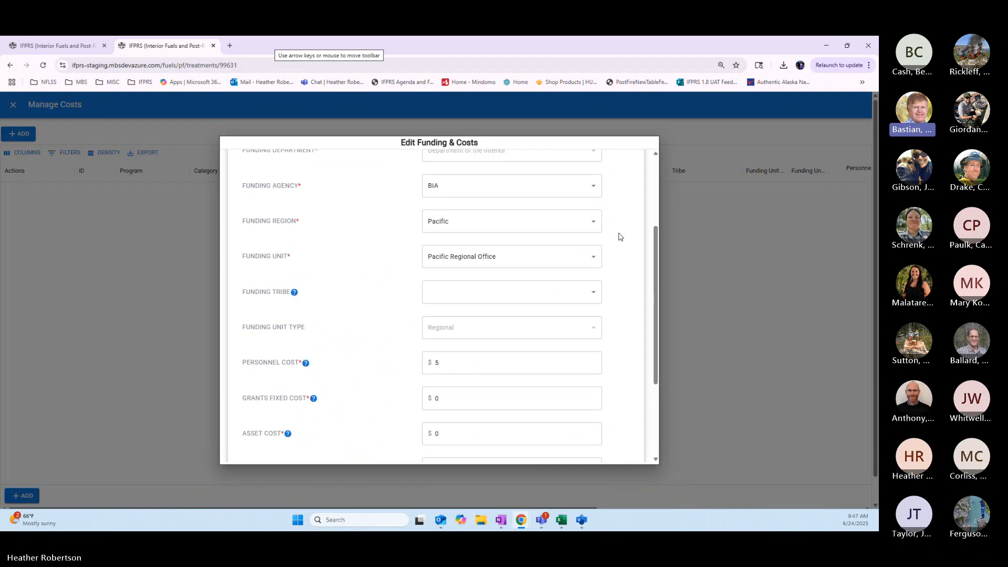
Save the funding line, leave Manage Costs, and save the WB hermit treatment.
{"action": "scroll", "coordinate": [604, 278], "scroll_direction": "down", "scroll_amount": 3}
{"action": "left_click", "coordinate": [550, 436]}
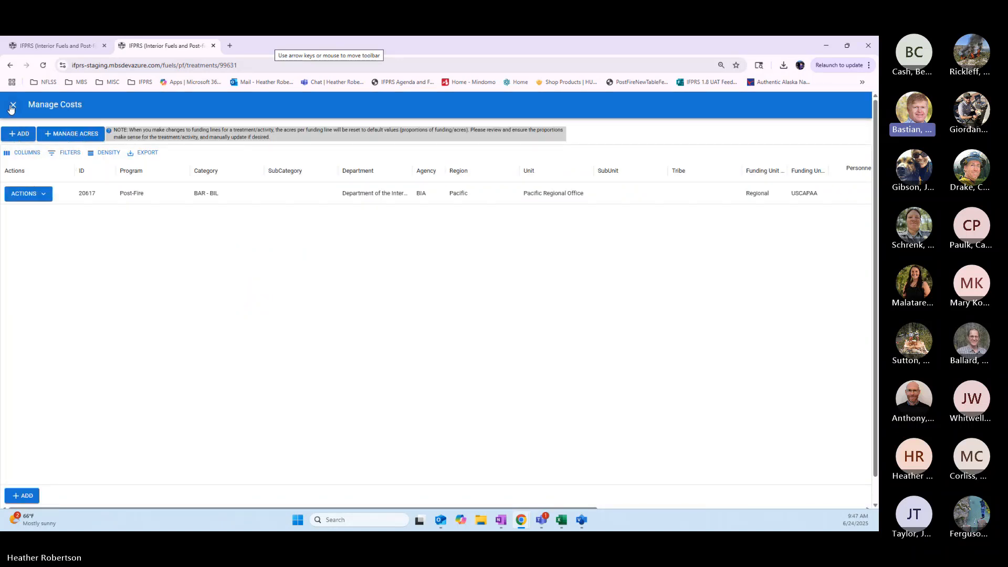
{"action": "left_click", "coordinate": [13, 106]}
{"action": "left_click", "coordinate": [181, 155]}
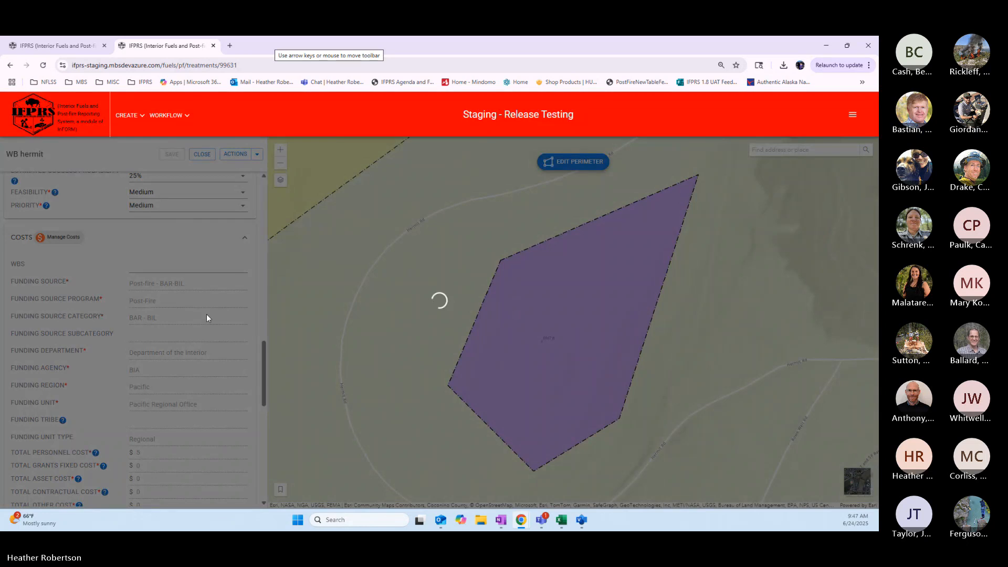
Set the treatment's local approval date to 06/24/2025.
{"action": "scroll", "coordinate": [179, 329], "scroll_direction": "down", "scroll_amount": 2}
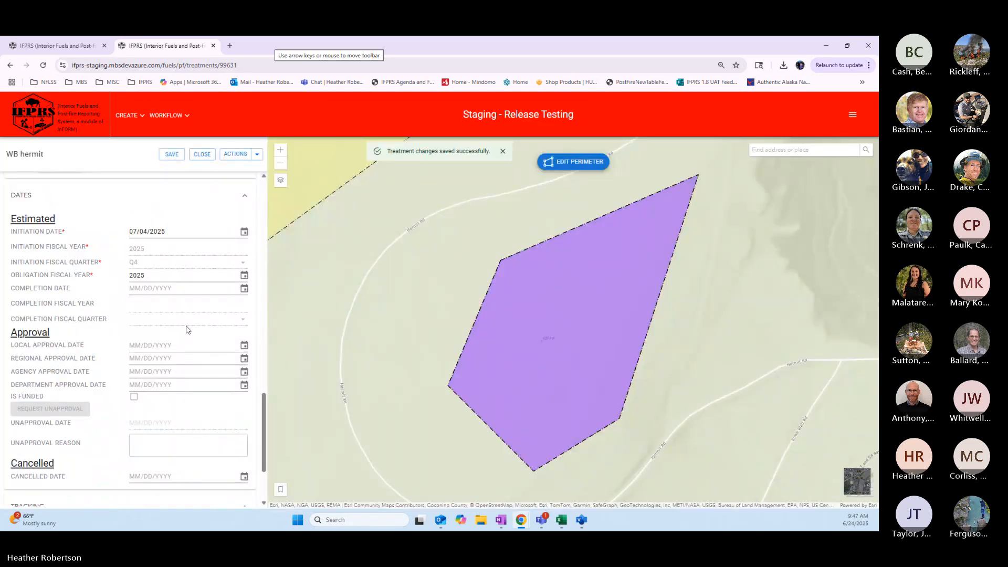
{"action": "scroll", "coordinate": [188, 330], "scroll_direction": "down", "scroll_amount": 1}
{"action": "left_click", "coordinate": [245, 275]}
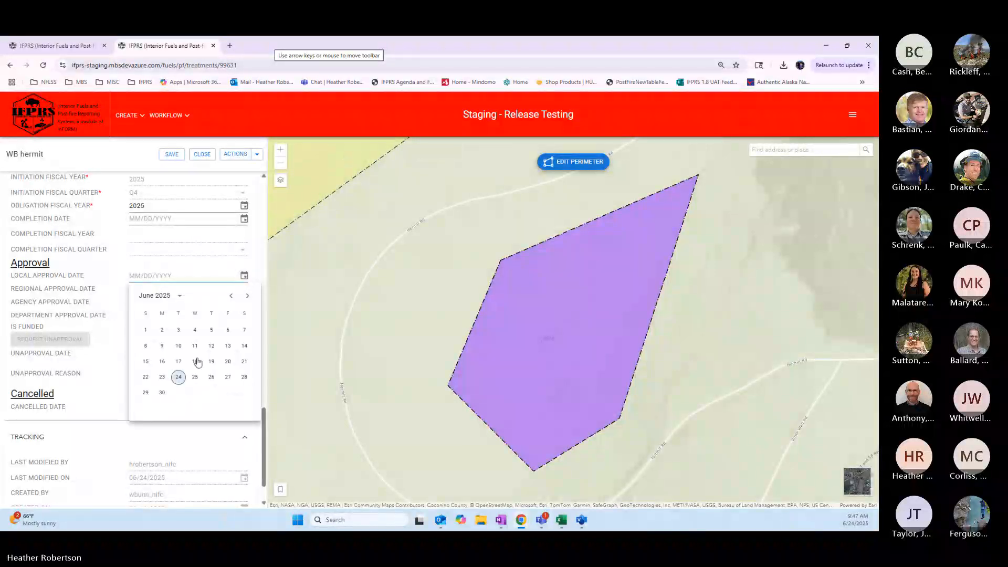
{"action": "left_click", "coordinate": [194, 377]}
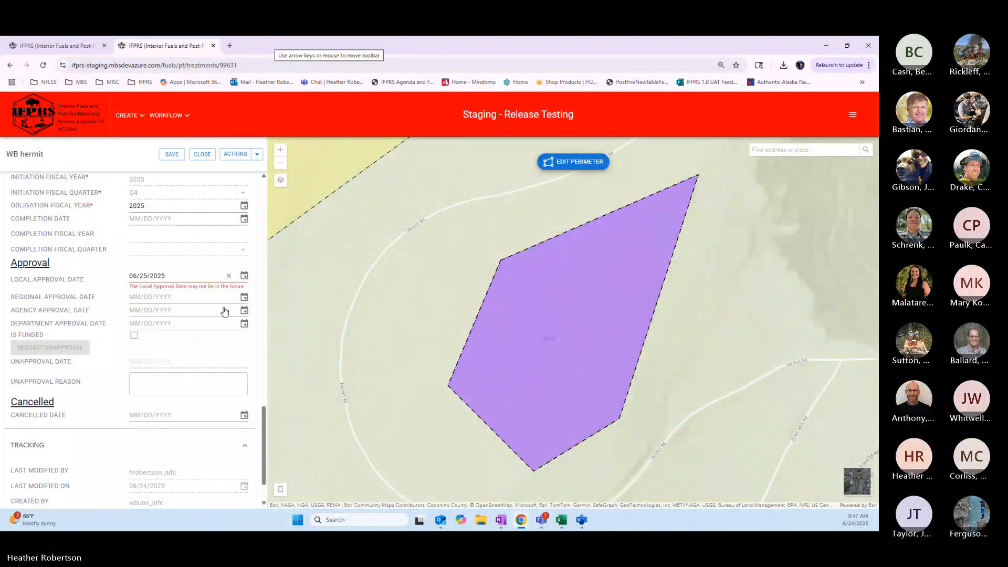
{"action": "left_click", "coordinate": [244, 276]}
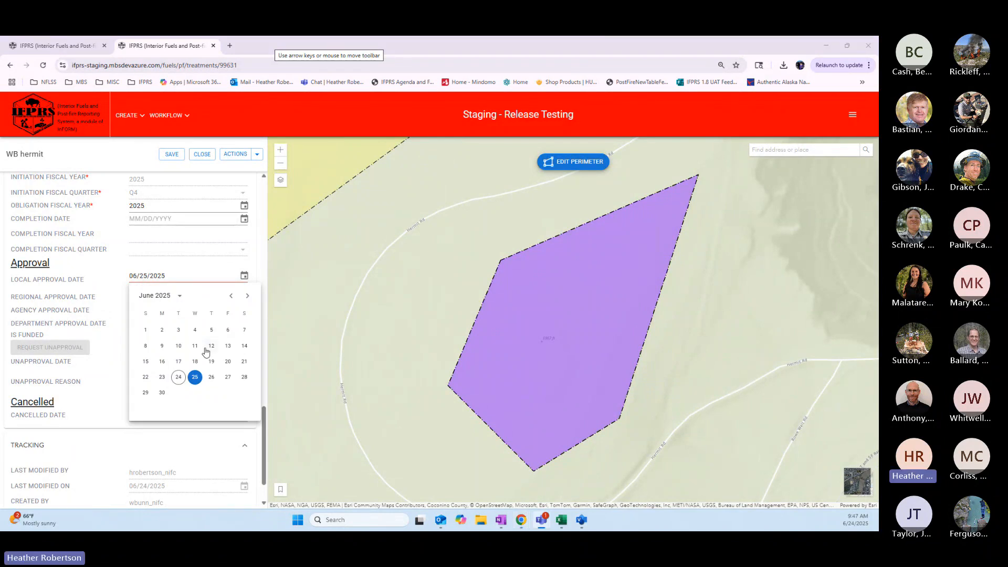
{"action": "left_click", "coordinate": [179, 377]}
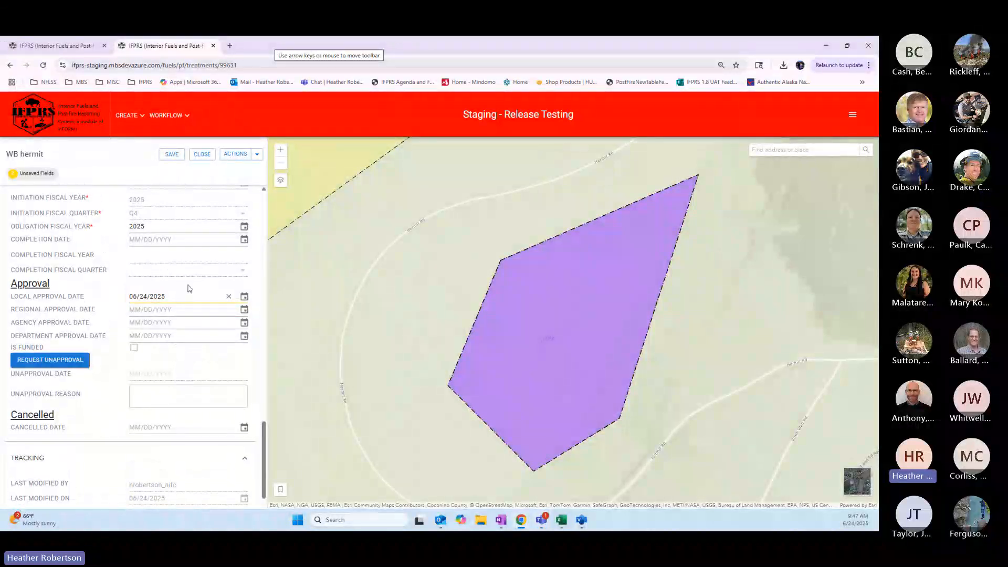
Set the regional, agency, and department approval dates to 06/24/2025 and save the treatment.
{"action": "left_click", "coordinate": [244, 310]}
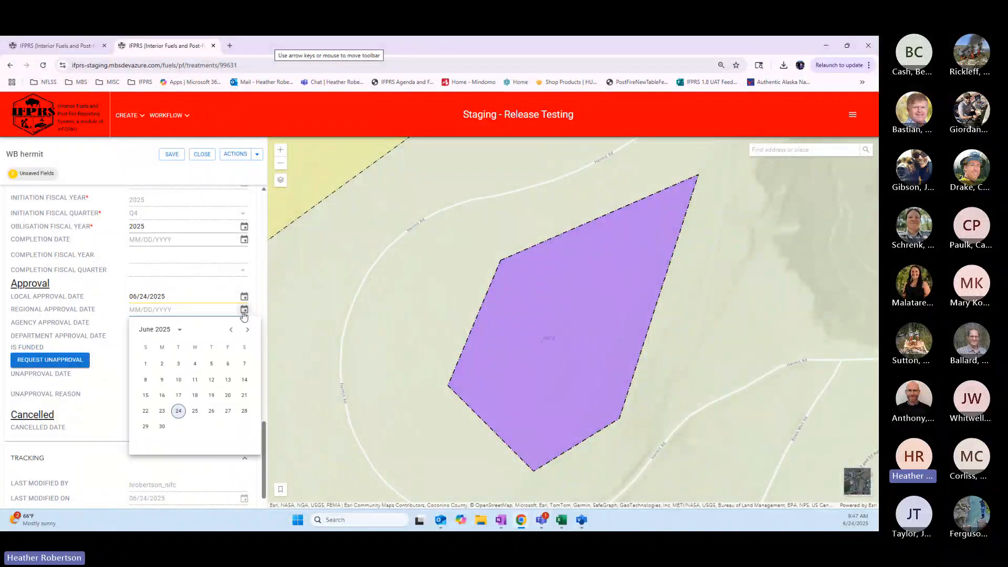
{"action": "left_click", "coordinate": [179, 410]}
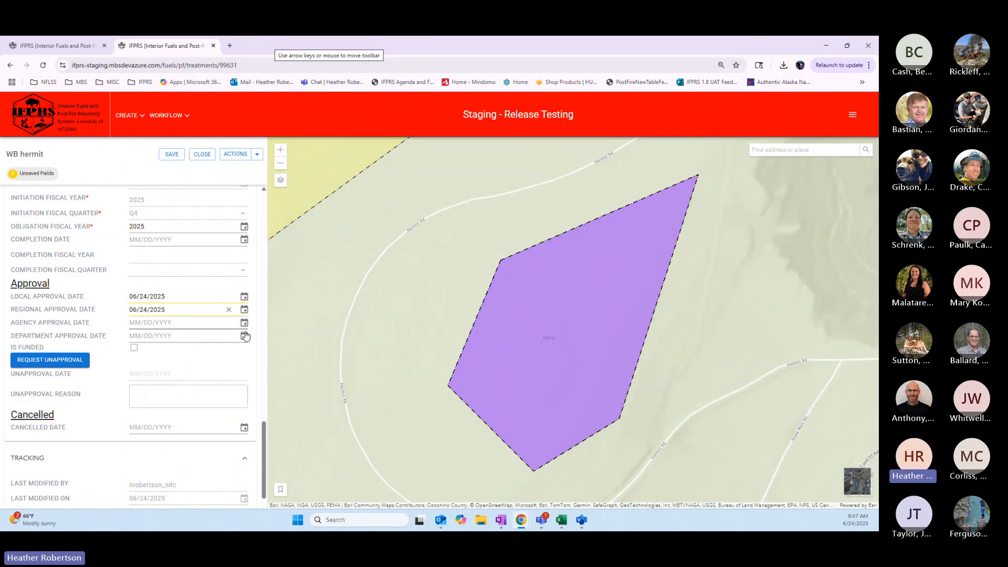
{"action": "left_click", "coordinate": [244, 322]}
{"action": "left_click", "coordinate": [179, 423]}
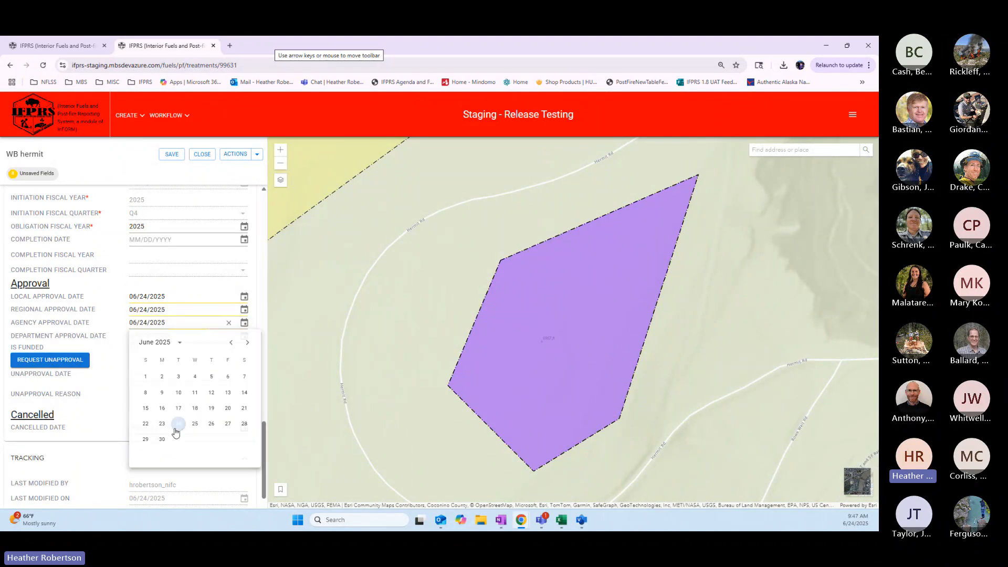
{"action": "left_click", "coordinate": [244, 336]}
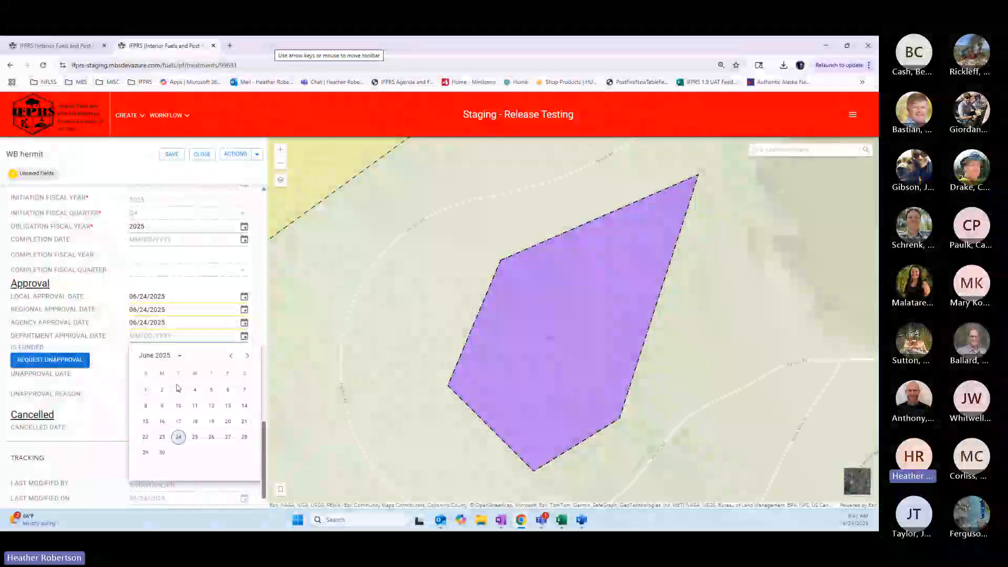
{"action": "left_click", "coordinate": [178, 437]}
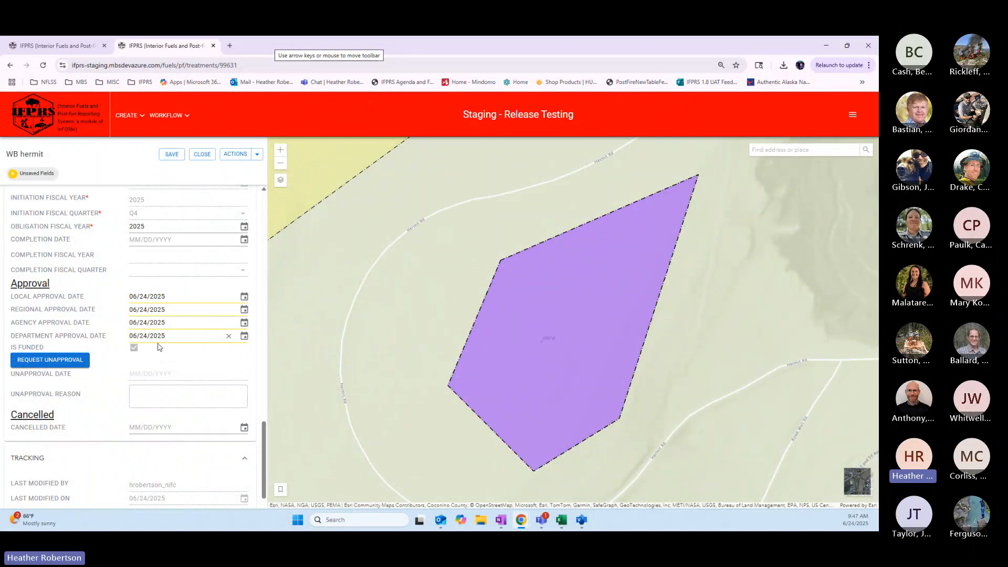
{"action": "left_click", "coordinate": [171, 154]}
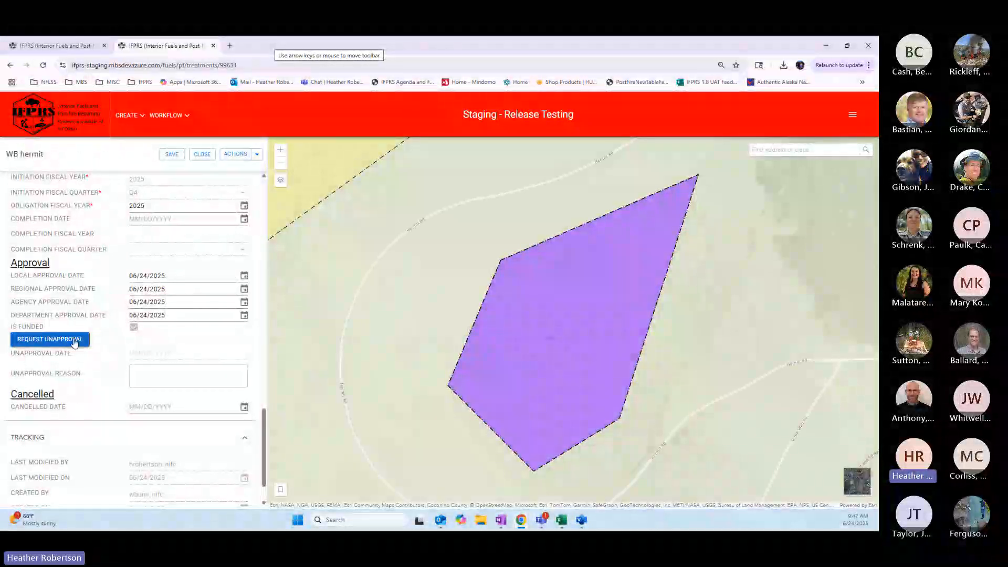
Request unapproval of the treatment with the reason "test reason".
{"action": "left_click", "coordinate": [68, 344]}
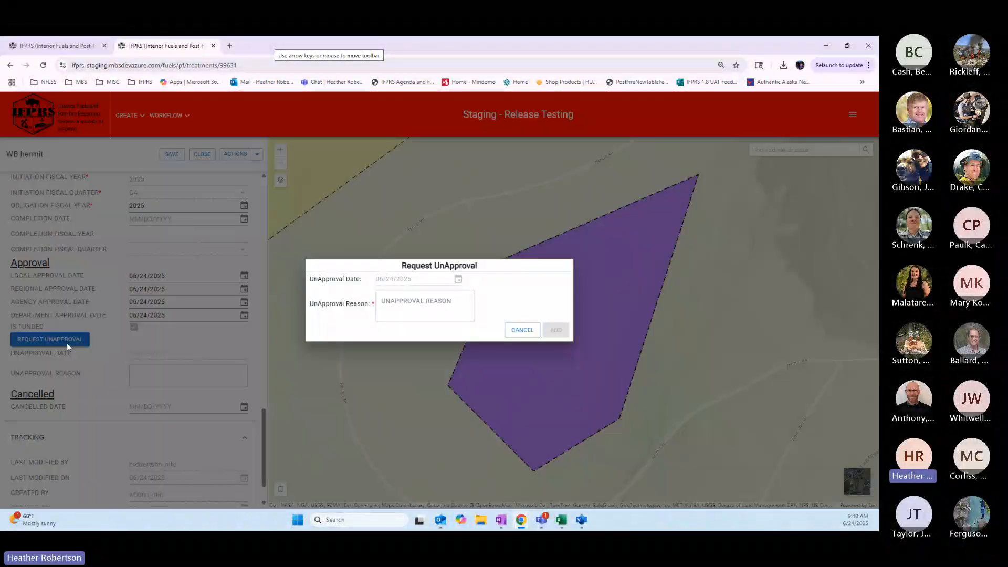
{"action": "left_click", "coordinate": [429, 305]}
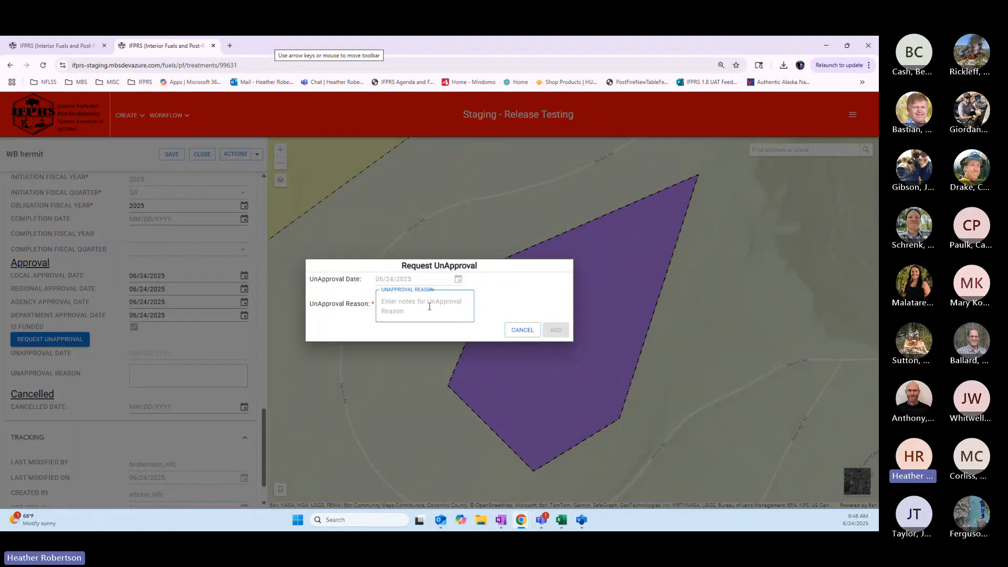
{"action": "type", "text": "te"}
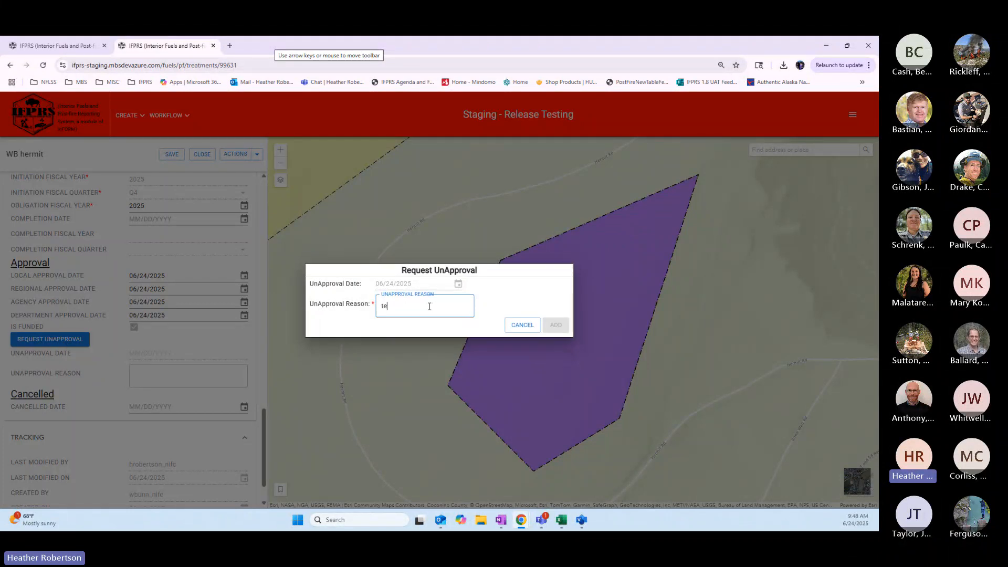
{"action": "type", "text": "st reas"}
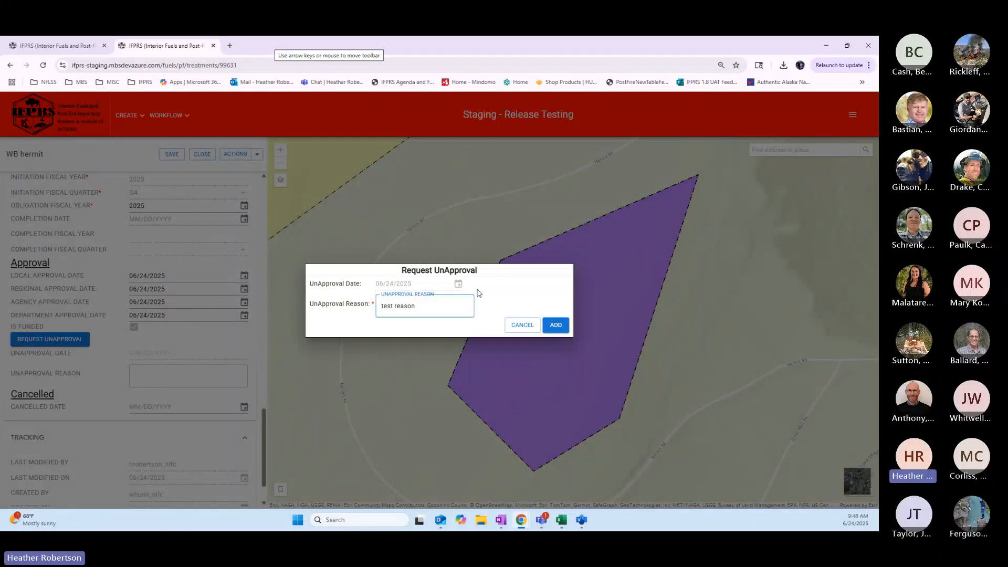
{"action": "type", "text": "on"}
{"action": "left_click", "coordinate": [566, 326]}
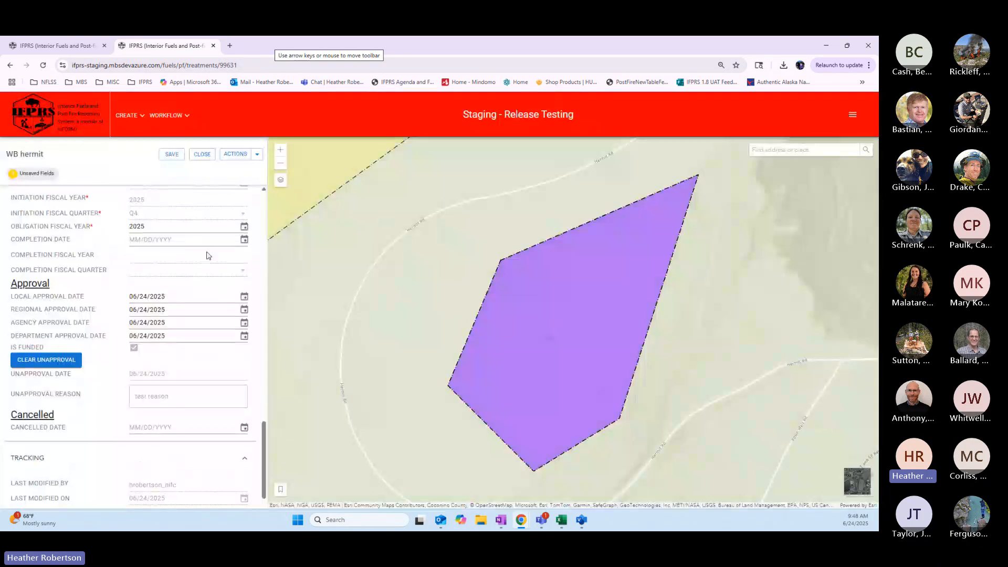
Save WB hermit with its unapproval request and select the treatment page's web address.
{"action": "scroll", "coordinate": [132, 322], "scroll_direction": "up", "scroll_amount": 10}
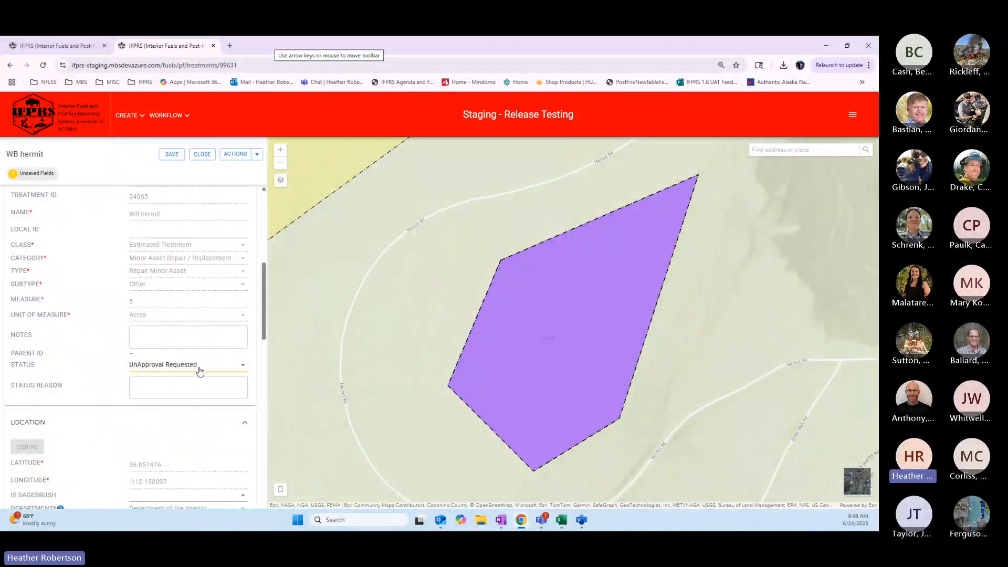
{"action": "left_click", "coordinate": [166, 155]}
{"action": "left_click", "coordinate": [180, 63]}
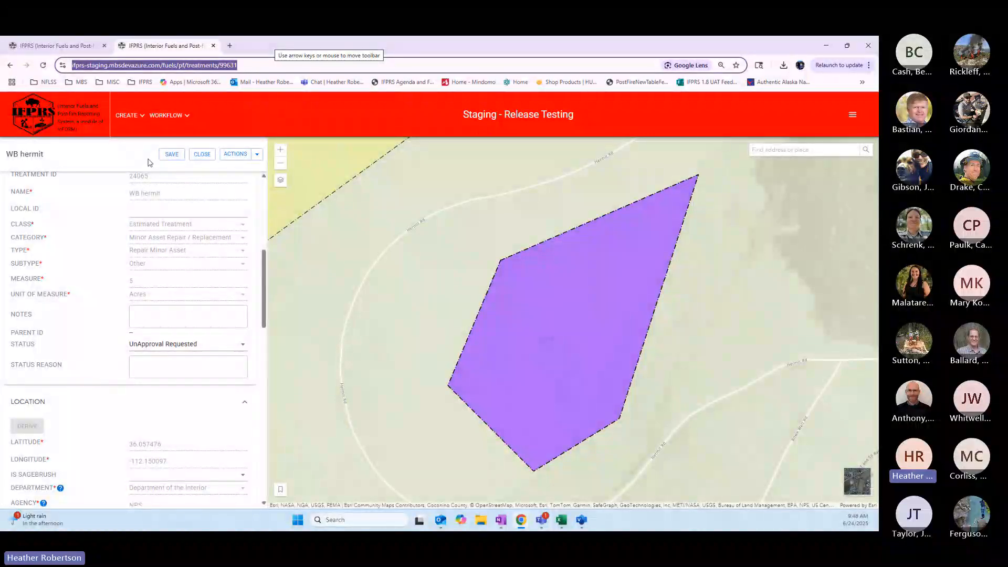
Close the WB hermit treatment and switch the home page's action filters to Custom.
{"action": "left_click", "coordinate": [203, 154]}
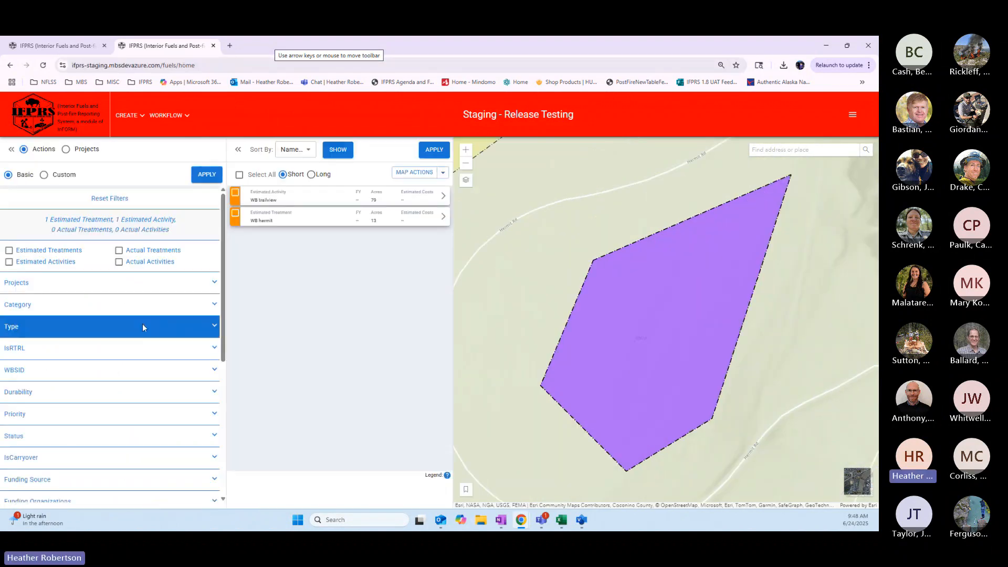
{"action": "scroll", "coordinate": [168, 274], "scroll_direction": "down", "scroll_amount": 2}
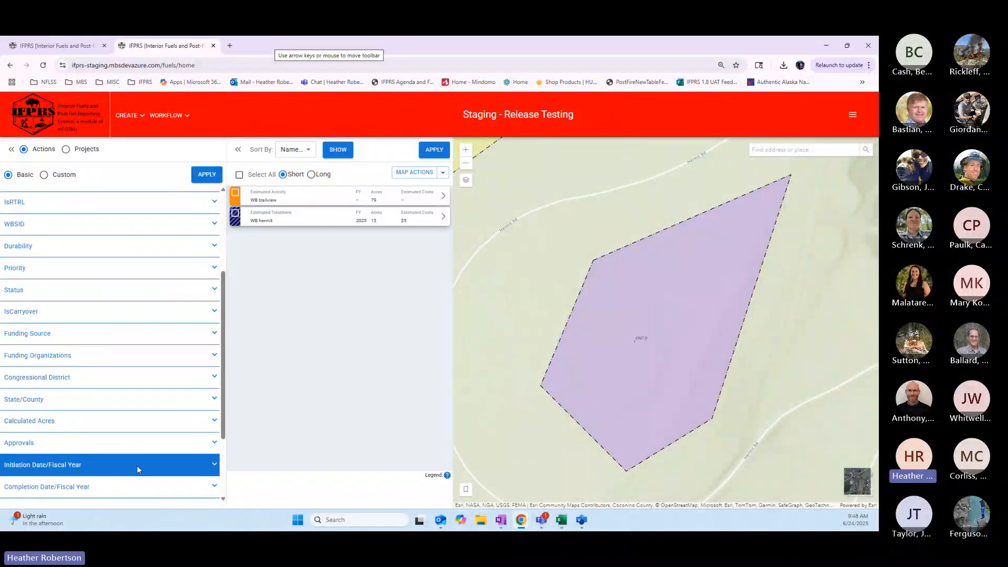
{"action": "left_click", "coordinate": [61, 179]}
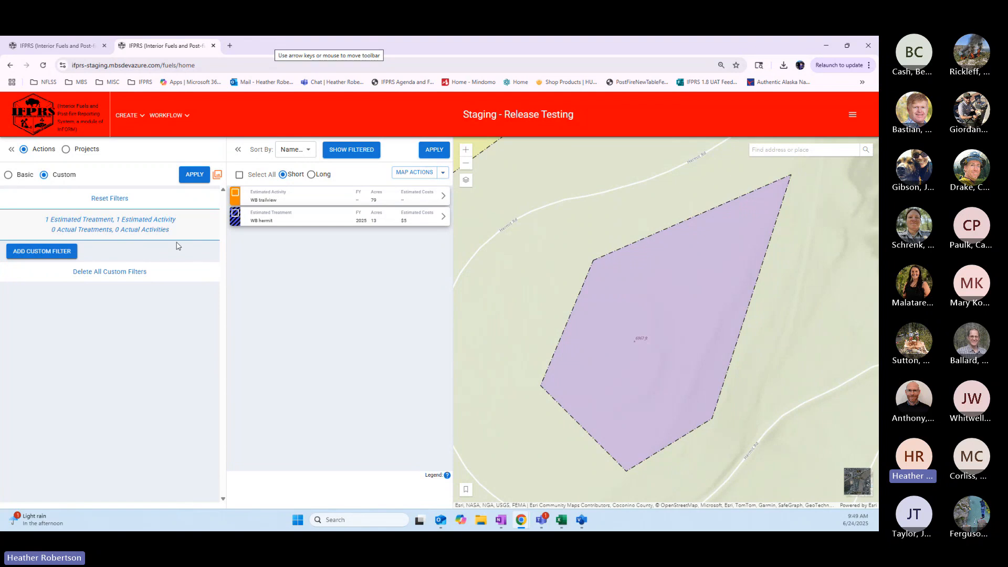
Try to open the Bulk Approval workflow without a funding organization filter applied.
{"action": "left_click", "coordinate": [164, 116]}
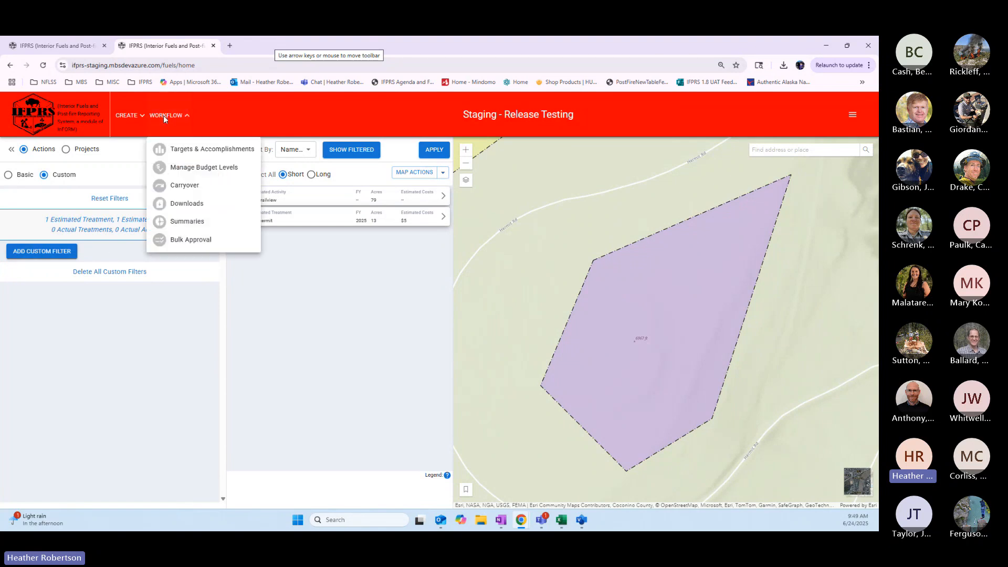
{"action": "left_click", "coordinate": [192, 240]}
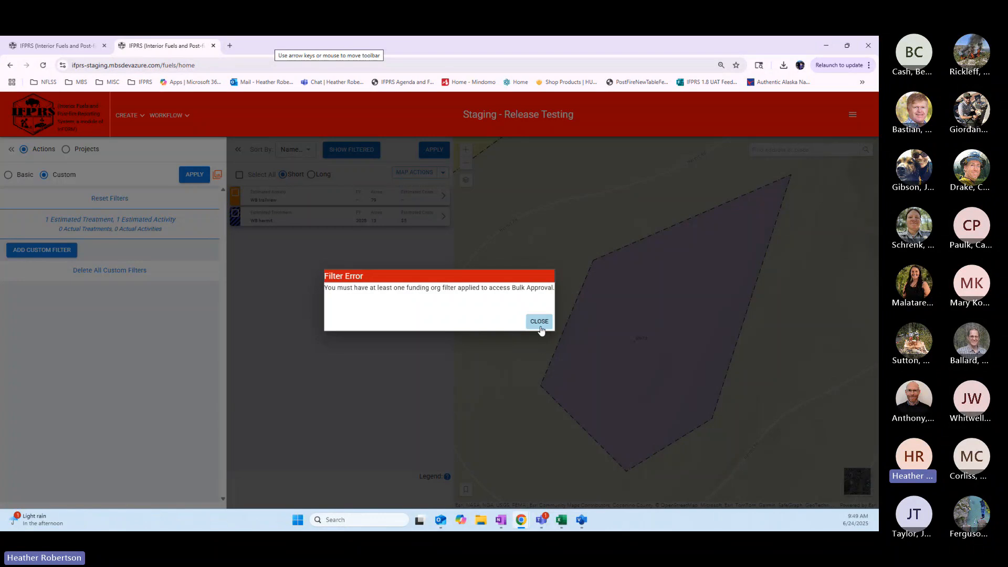
{"action": "left_click", "coordinate": [540, 326]}
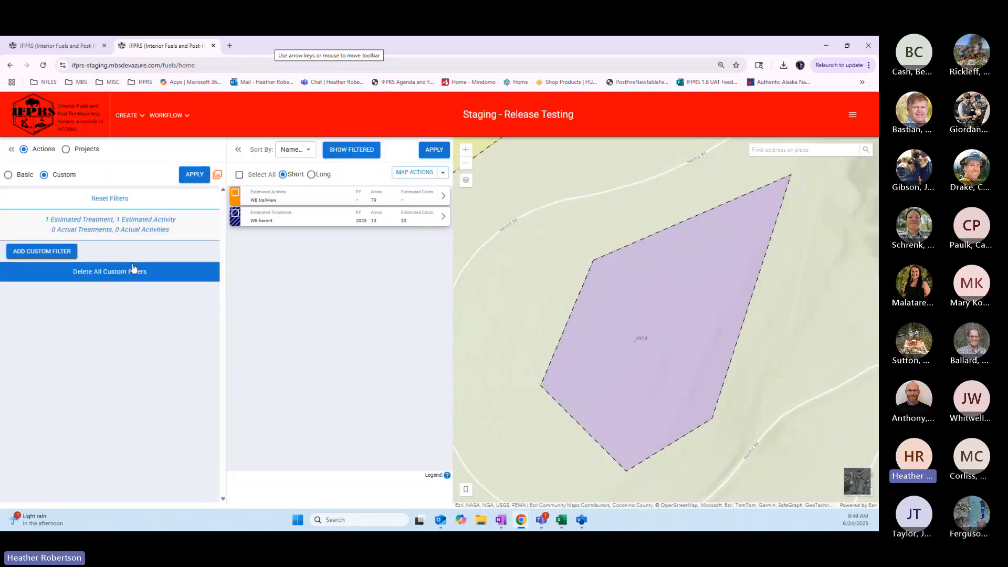